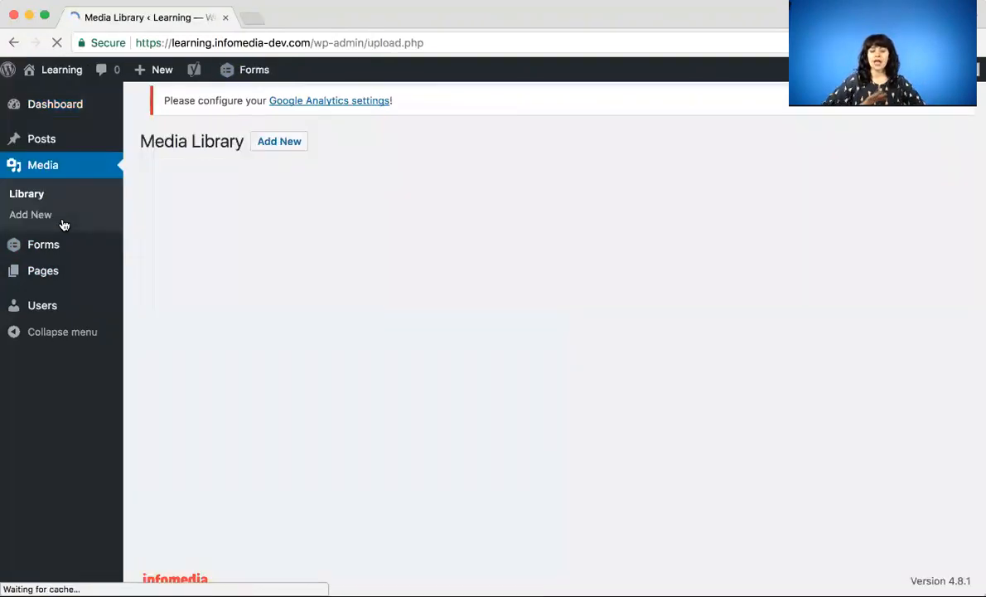
# Open the pumpkinlatte.jpg photo from the media library for image editing
pyautogui.scroll(-3, 429, 280)
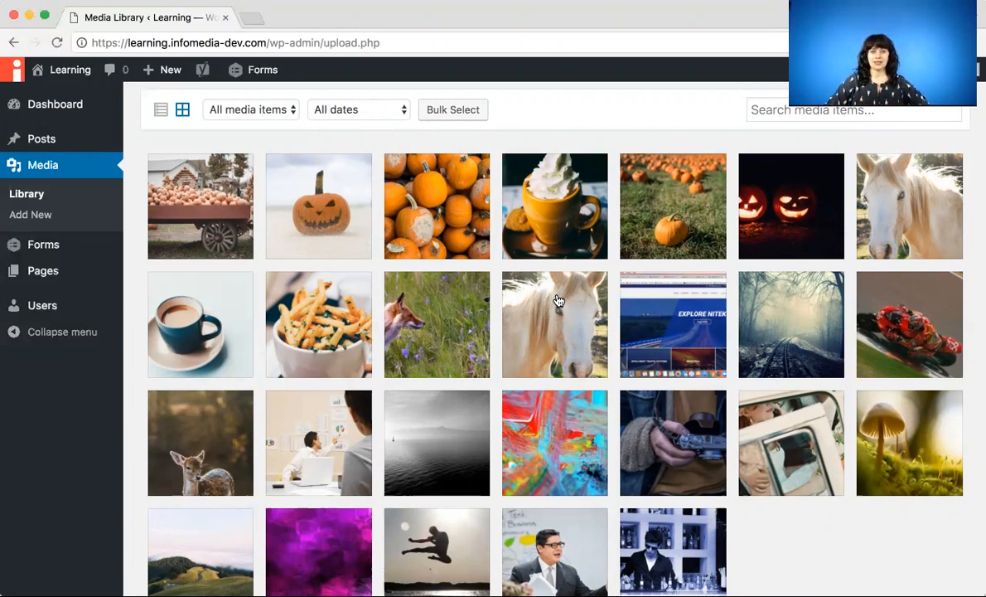
pyautogui.click(555, 216)
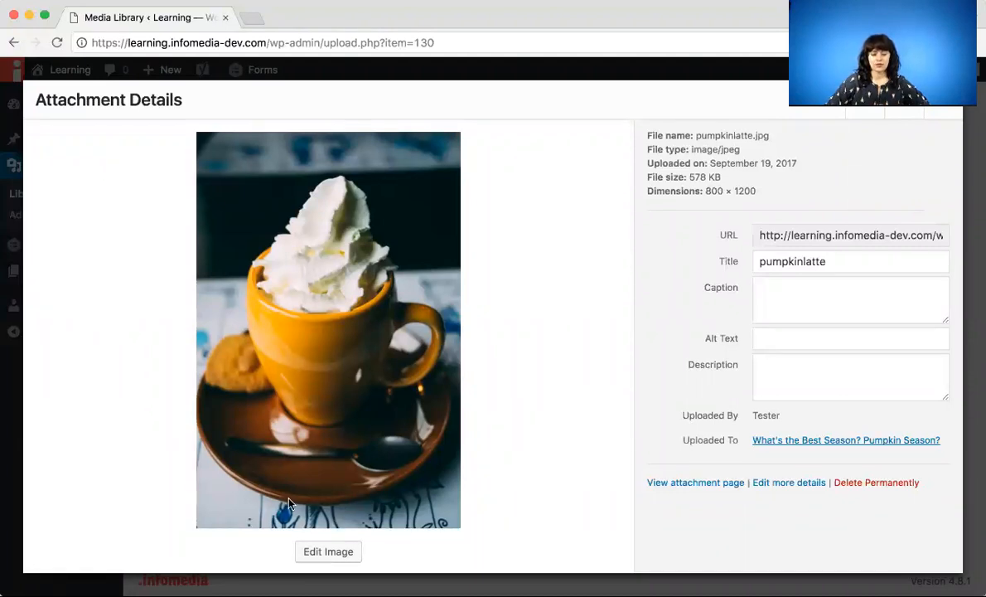
pyautogui.click(328, 552)
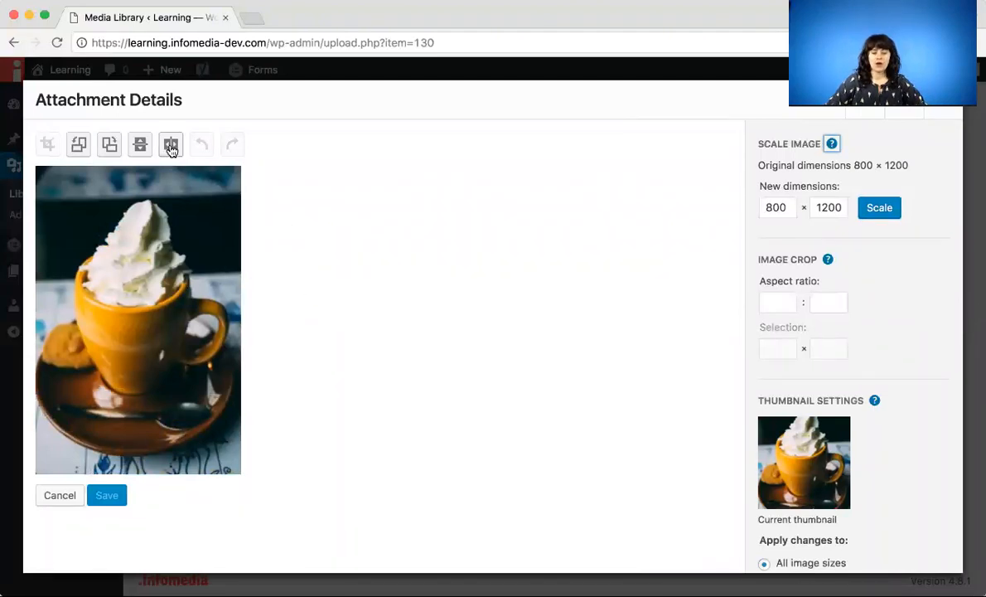
# Flip the pumpkin latte photo vertically and flip it back upright
pyautogui.click(141, 145)
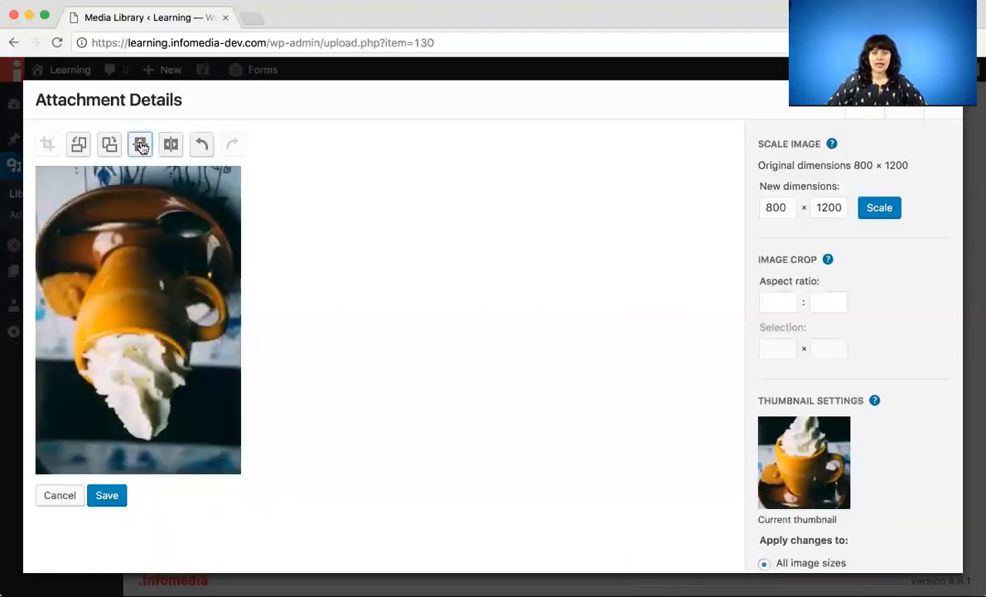
pyautogui.click(141, 146)
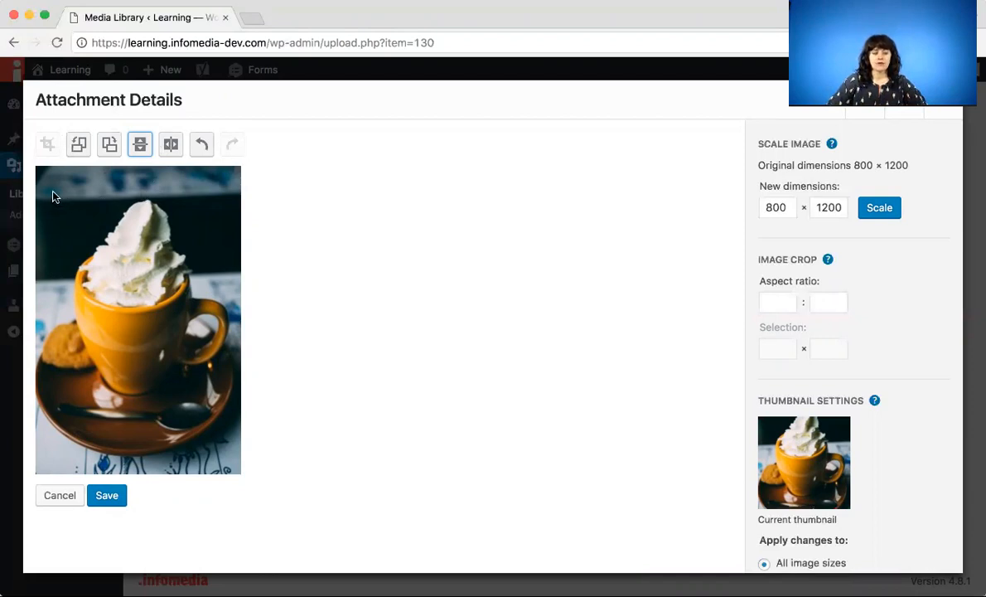
# Crop the pumpkin latte photo to about 720 × 933 pixels around the cup, save it and close its attachment details
pyautogui.moveTo(53, 196); pyautogui.dragTo(237, 437)
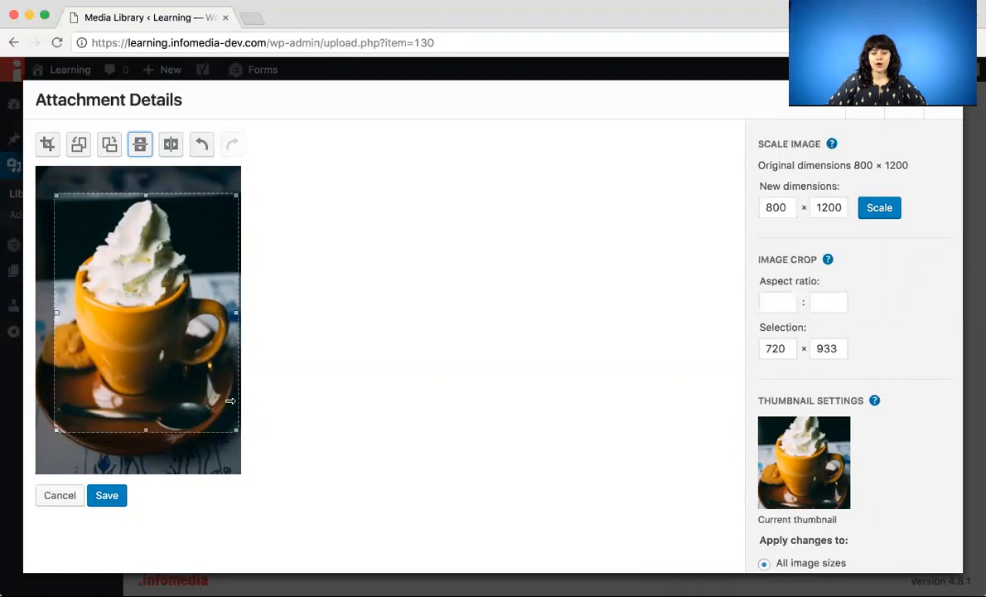
pyautogui.click(47, 144)
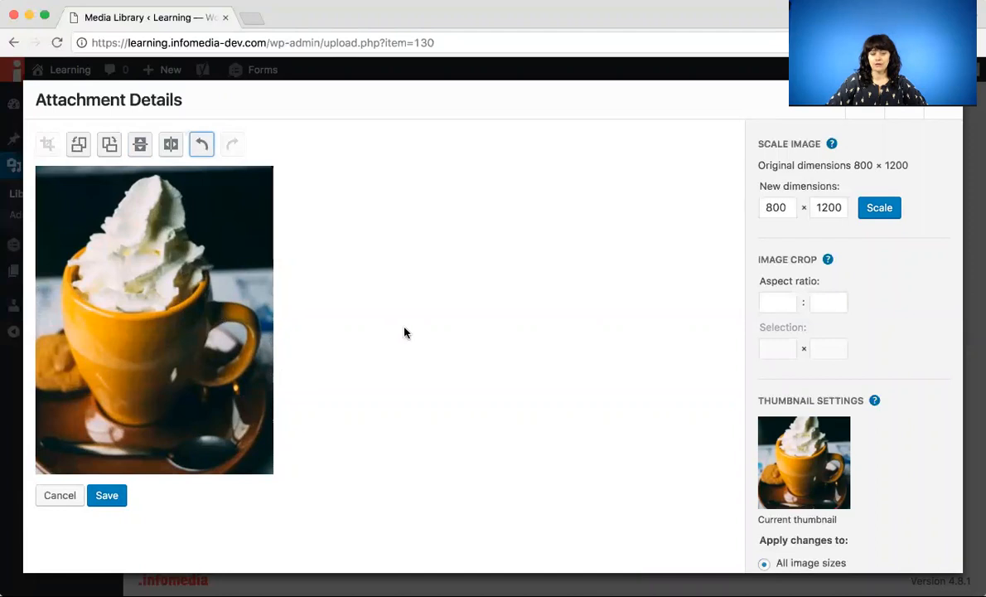
pyautogui.click(104, 494)
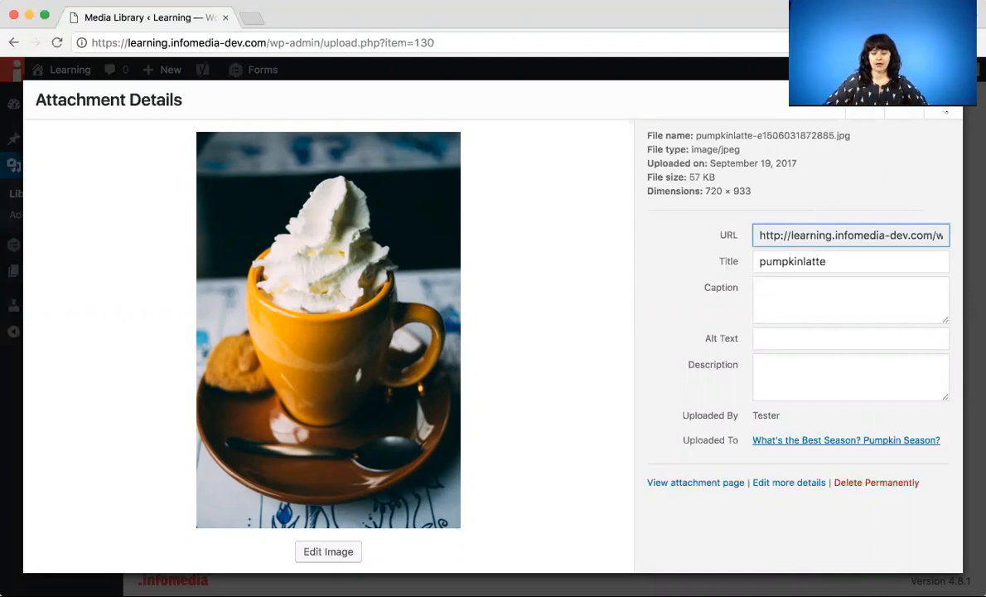
pyautogui.click(944, 111)
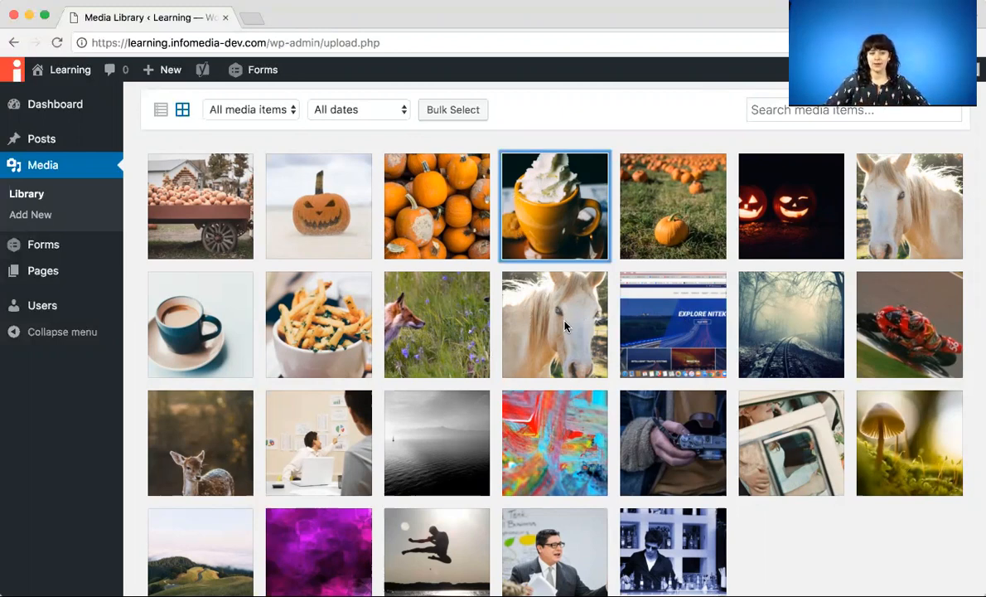
# Upload icecream.jpg, icecream2.jpg, icecream3.jpg, icecreamkid.jpg and icecreamwatermelon.jpg from the icecream folder in Downloads, and reload the media library
pyautogui.scroll(3, 290, 275)
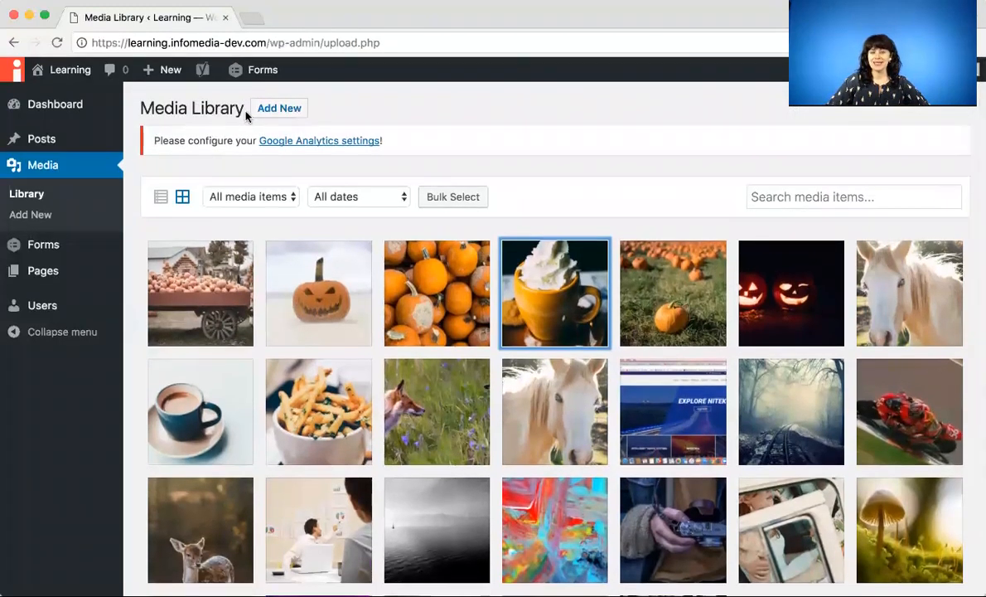
pyautogui.click(277, 111)
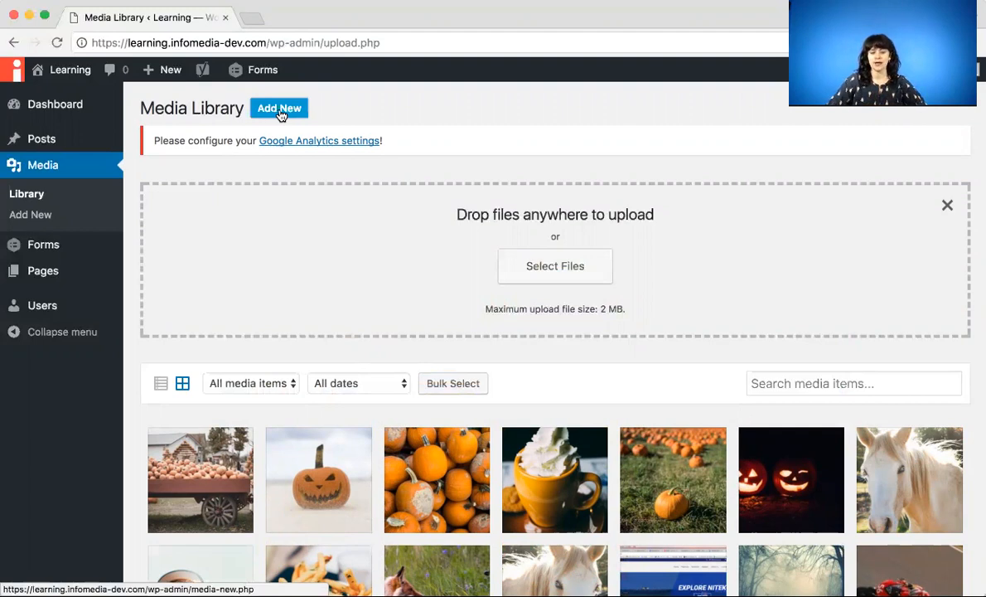
pyautogui.click(583, 275)
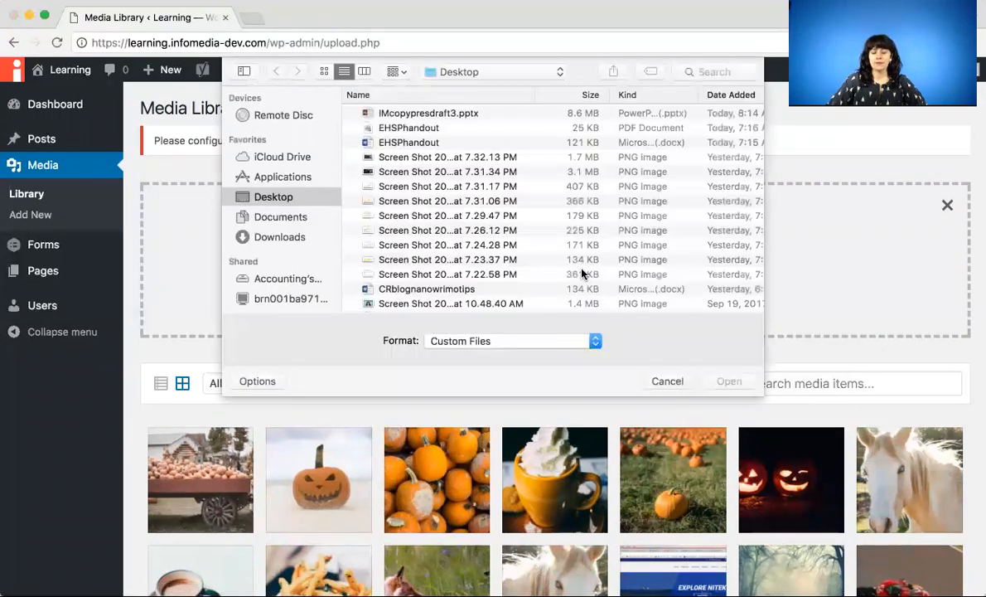
pyautogui.click(274, 236)
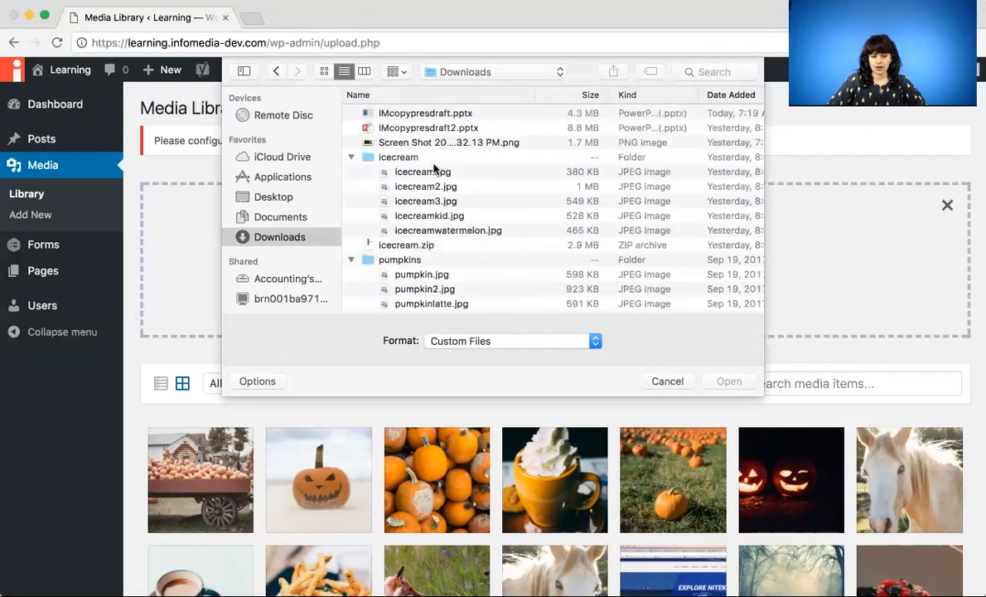
pyautogui.click(432, 171)
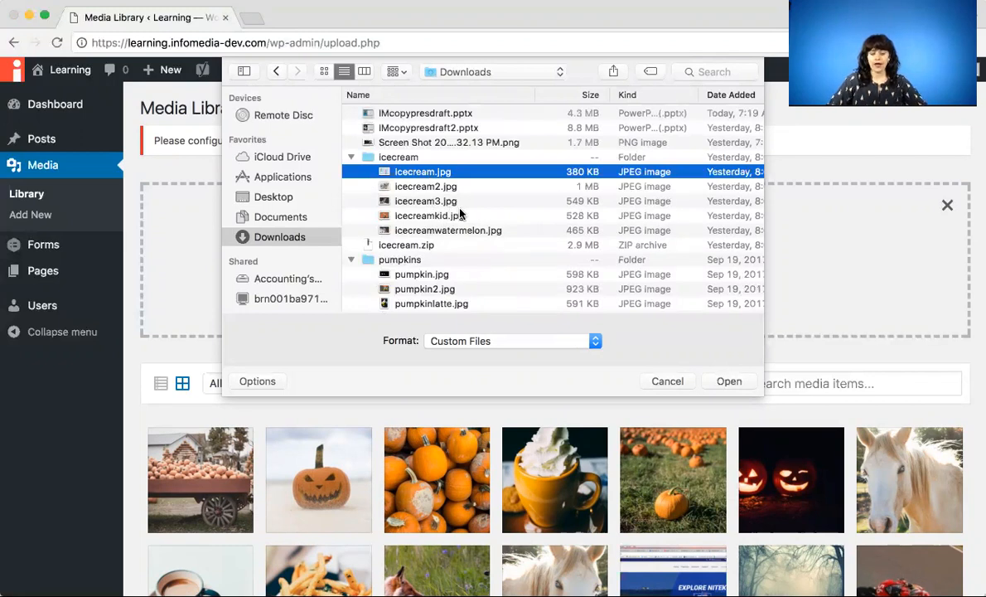
pyautogui.keyDown('shift'); pyautogui.click(453, 230); pyautogui.keyUp('shift')
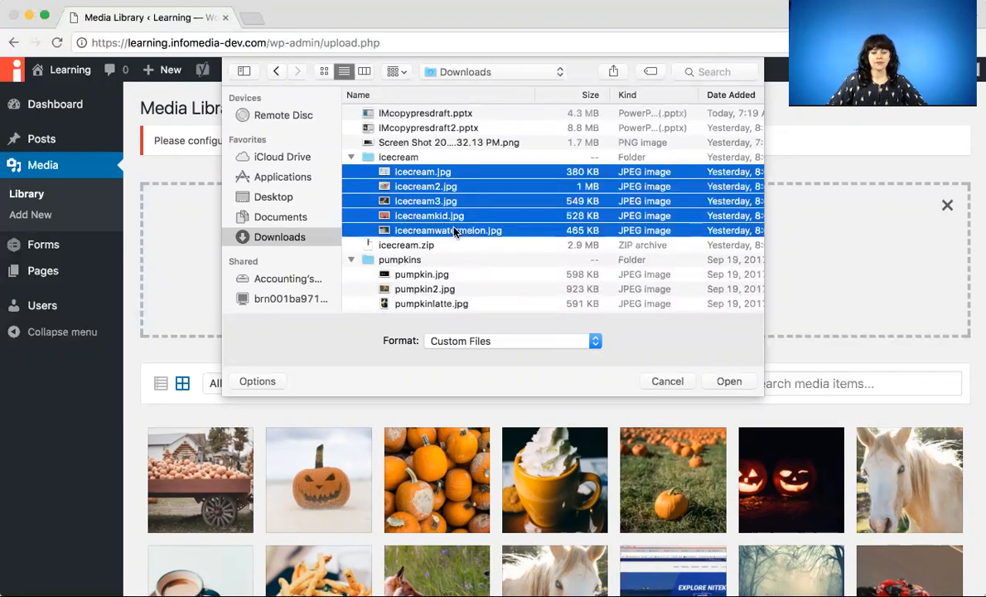
pyautogui.click(730, 382)
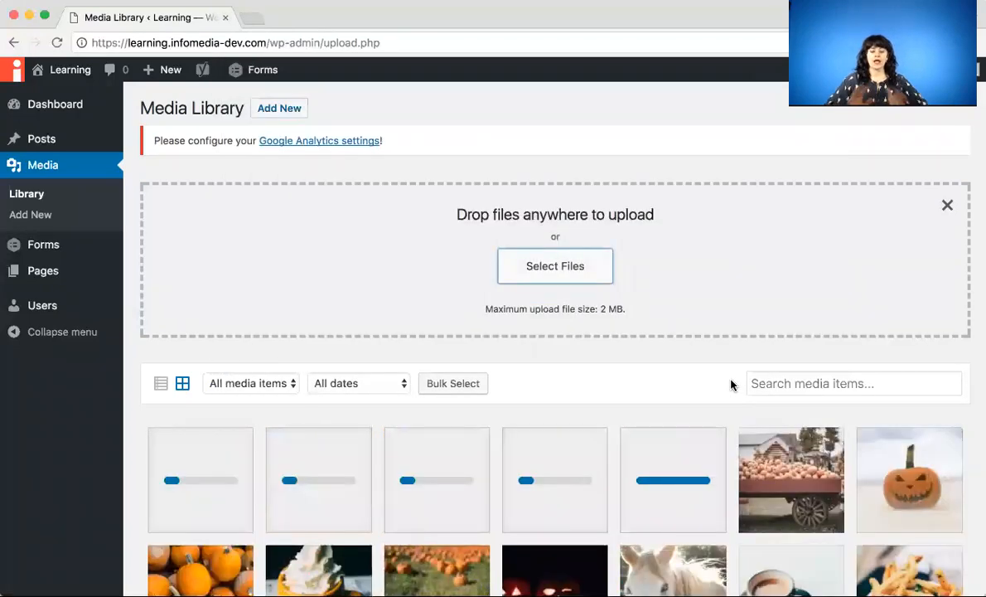
pyautogui.scroll(-5, 674, 292)
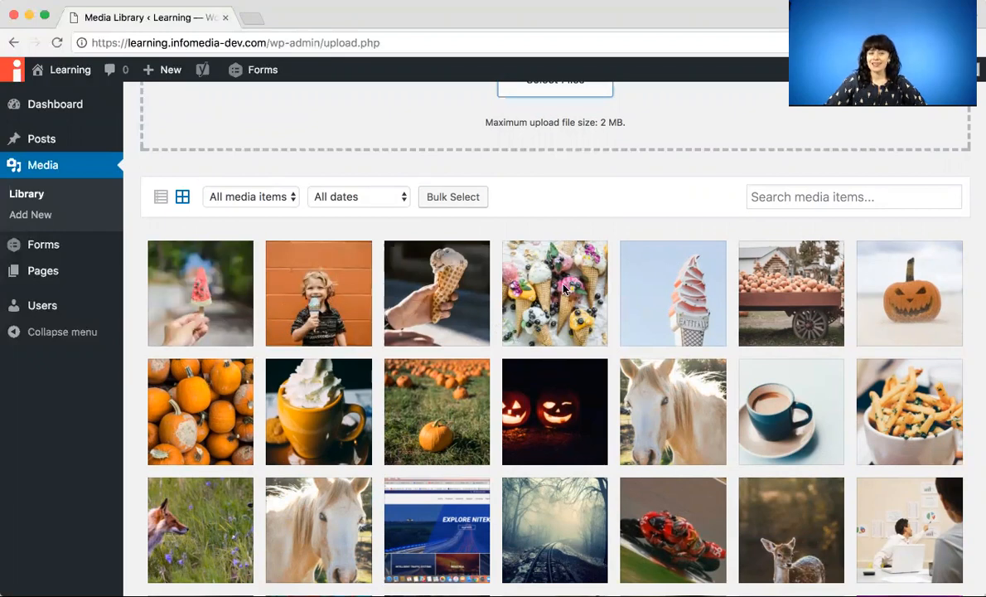
pyautogui.scroll(5, 563, 287)
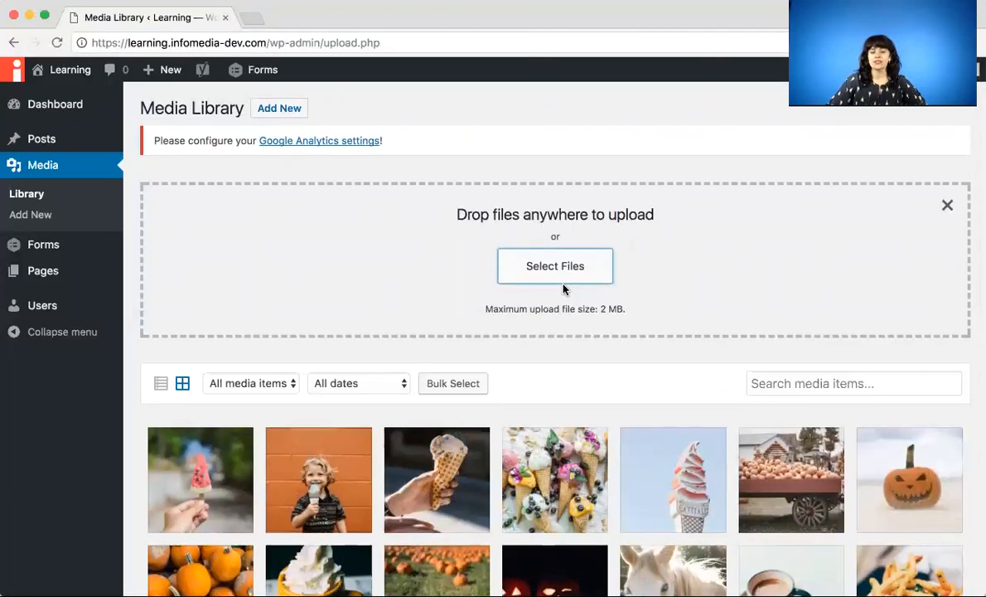
pyautogui.click(40, 169)
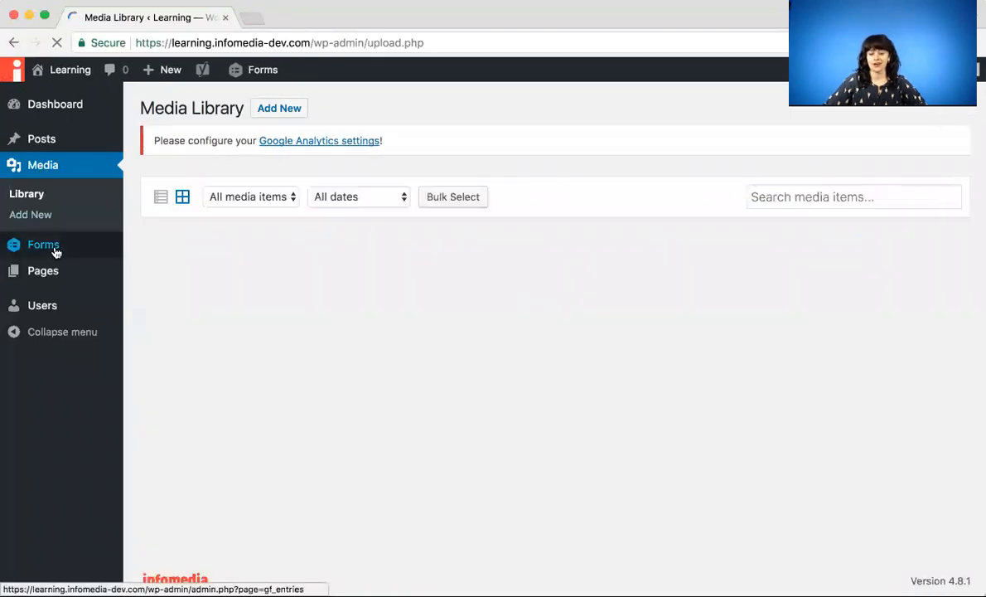
# Open the post "Ice Cream Is the Greatest, Isn't It?" for editing
pyautogui.moveTo(55, 252)
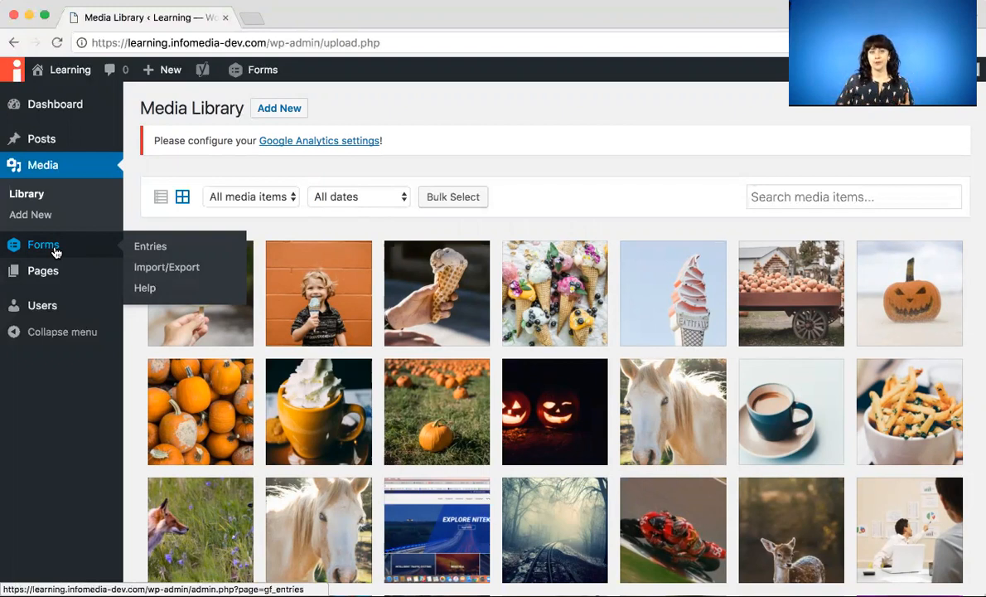
pyautogui.moveTo(60, 143)
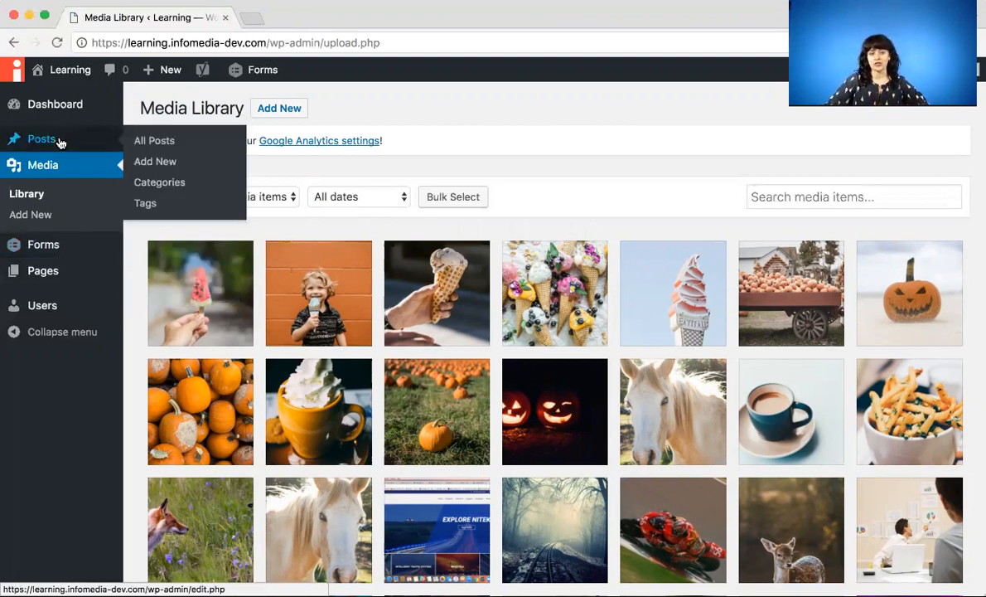
pyautogui.click(60, 144)
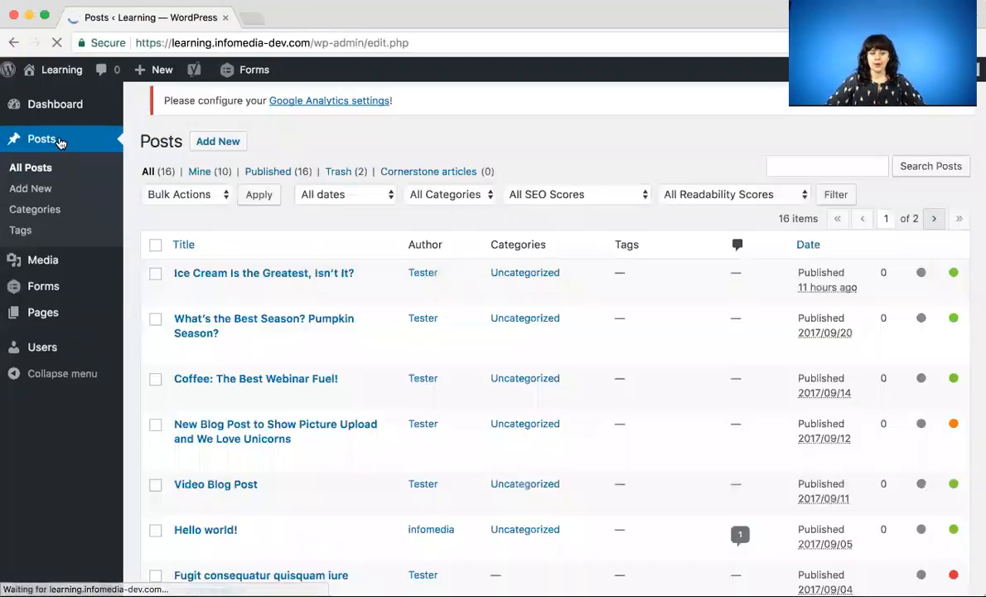
pyautogui.moveTo(194, 287)
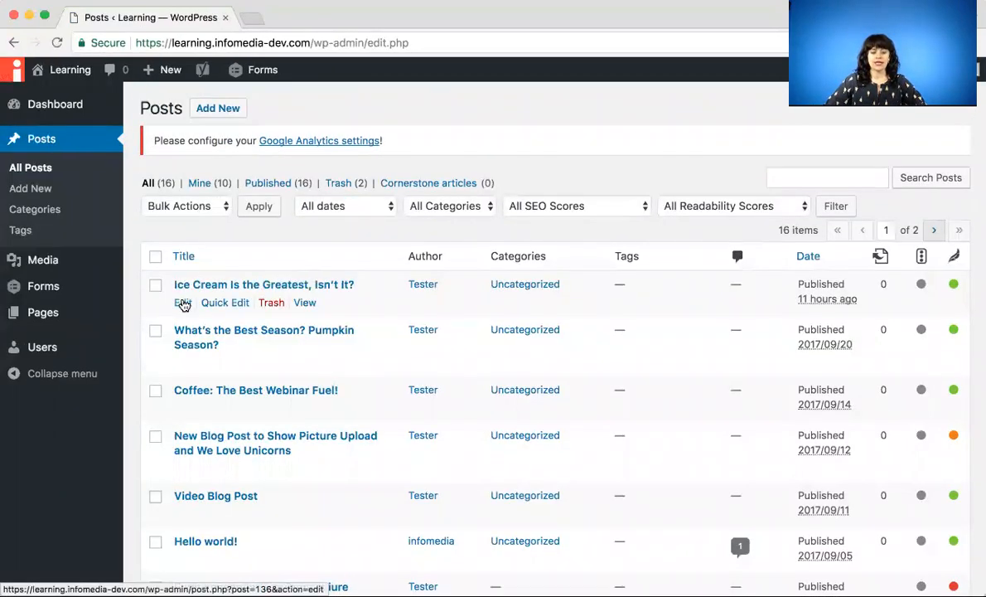
pyautogui.click(182, 305)
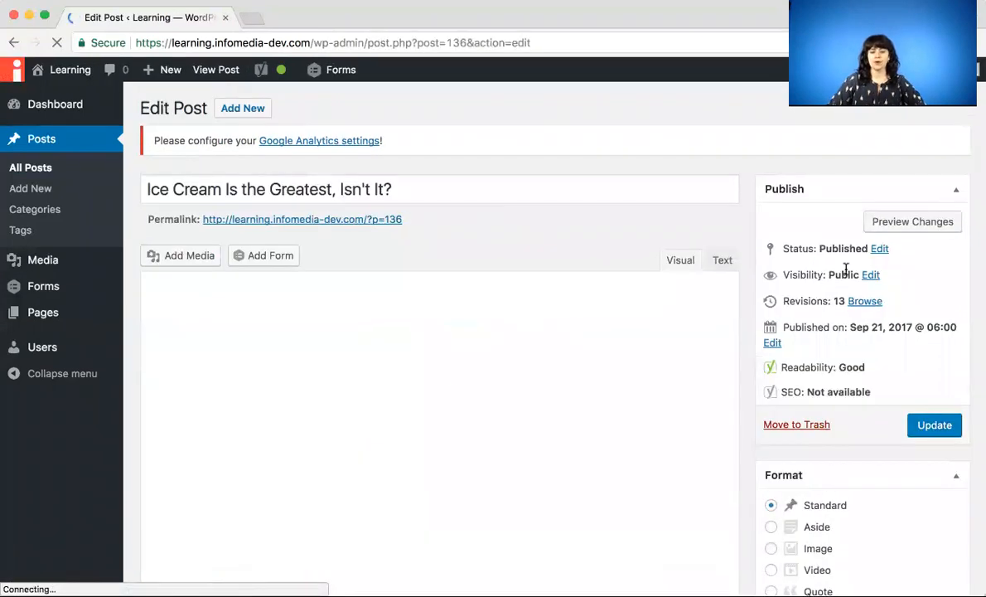
# Preview the ice cream post, look over its full page and close the preview
pyautogui.click(885, 221)
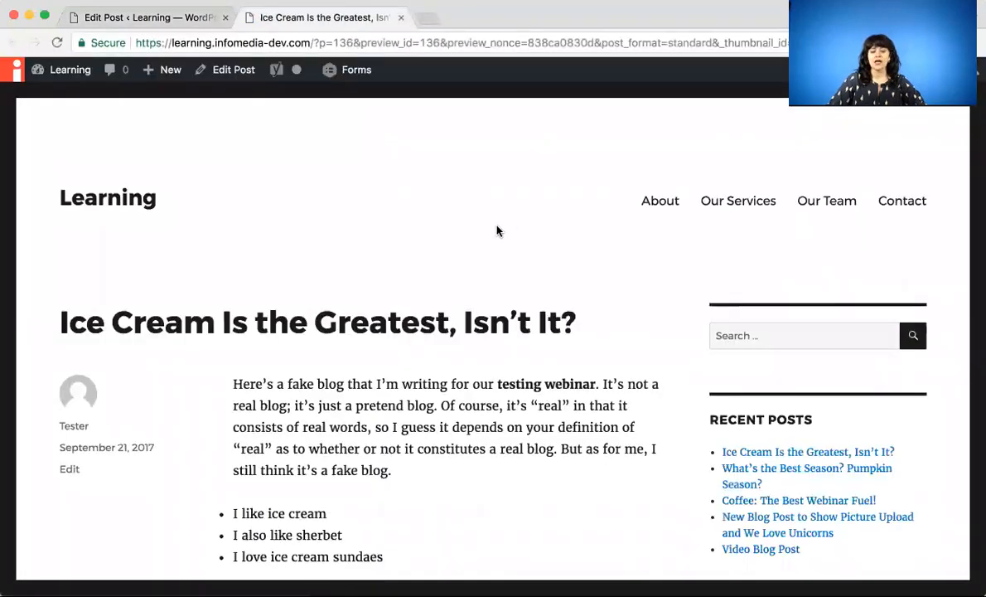
pyautogui.scroll(-9, 497, 229)
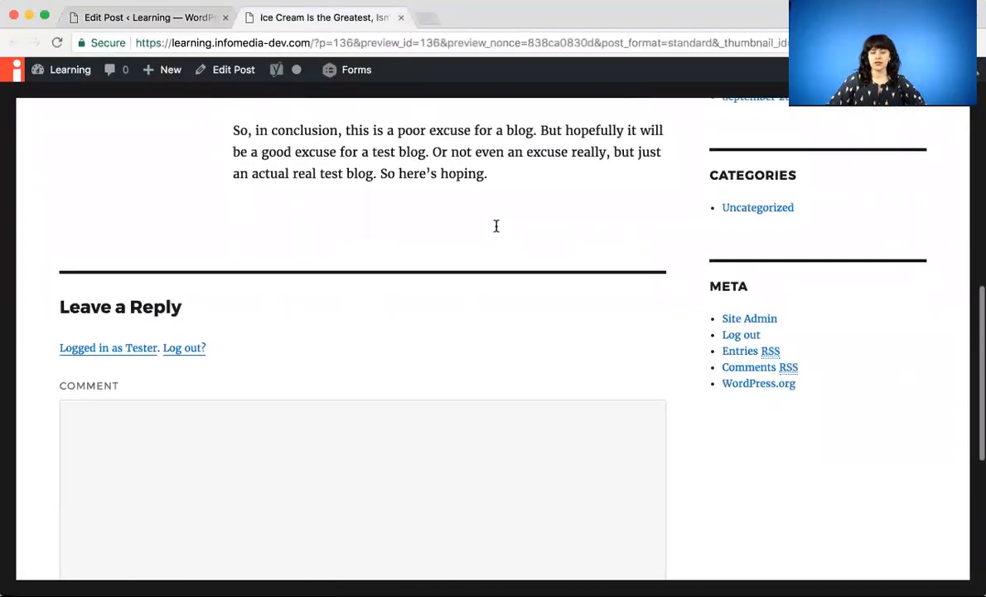
pyautogui.scroll(10, 497, 226)
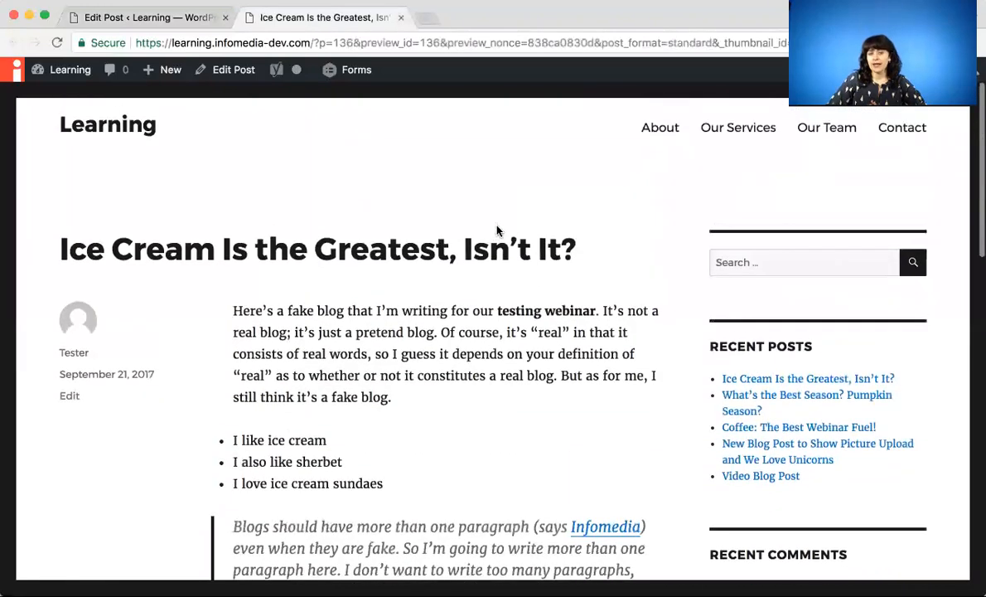
pyautogui.click(402, 17)
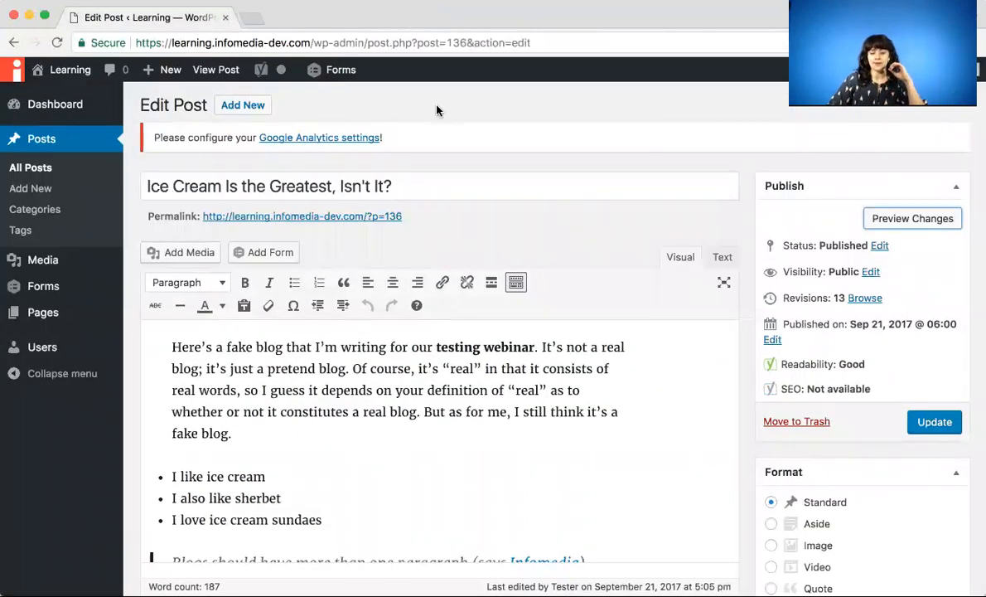
# Set icecream.jpg from the media library as the featured image of the ice cream post
pyautogui.scroll(1, 497, 273)
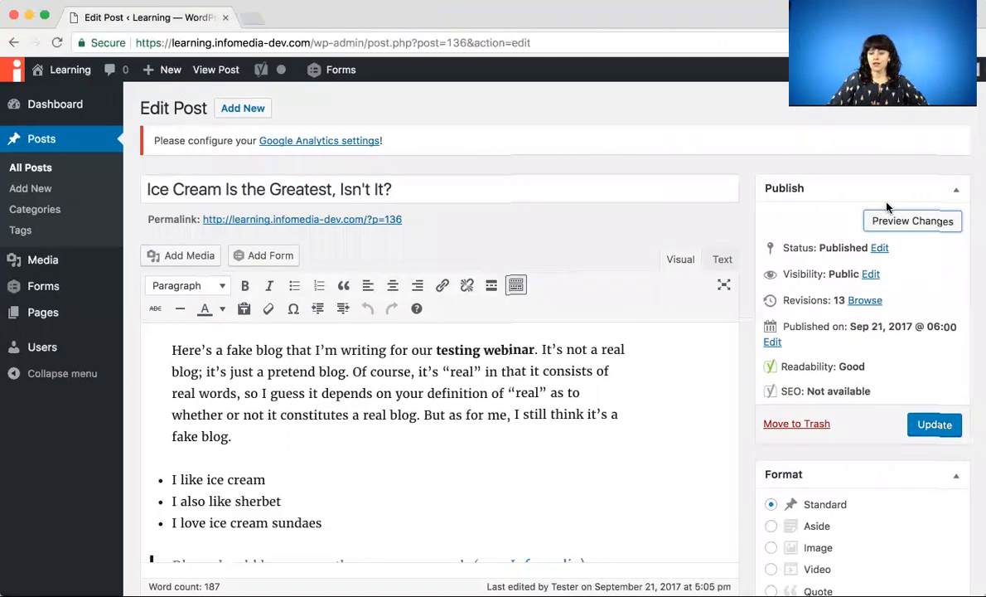
pyautogui.scroll(-5, 887, 207)
pyautogui.scroll(-5, 887, 207)
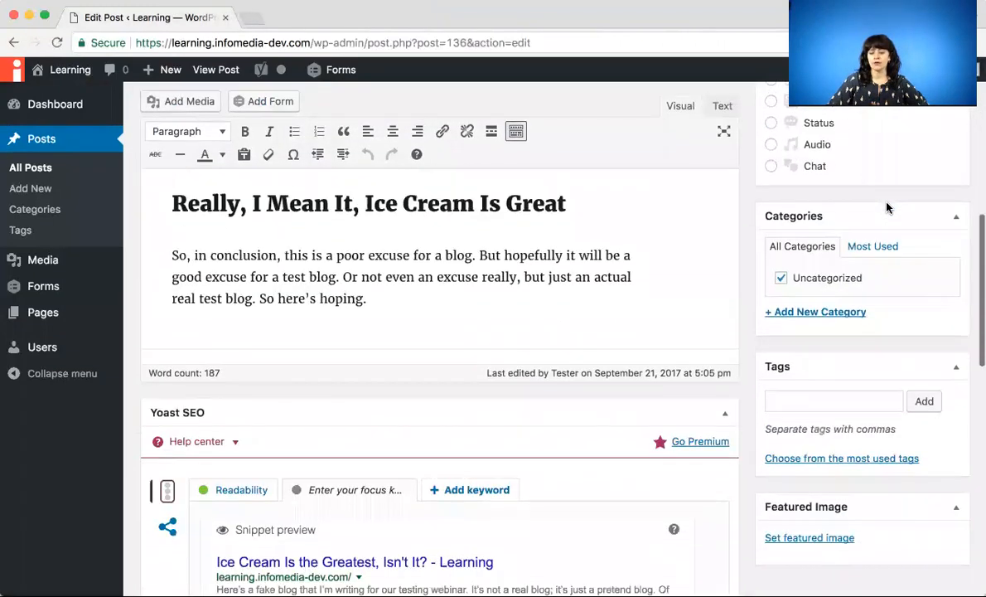
pyautogui.scroll(-1, 935, 285)
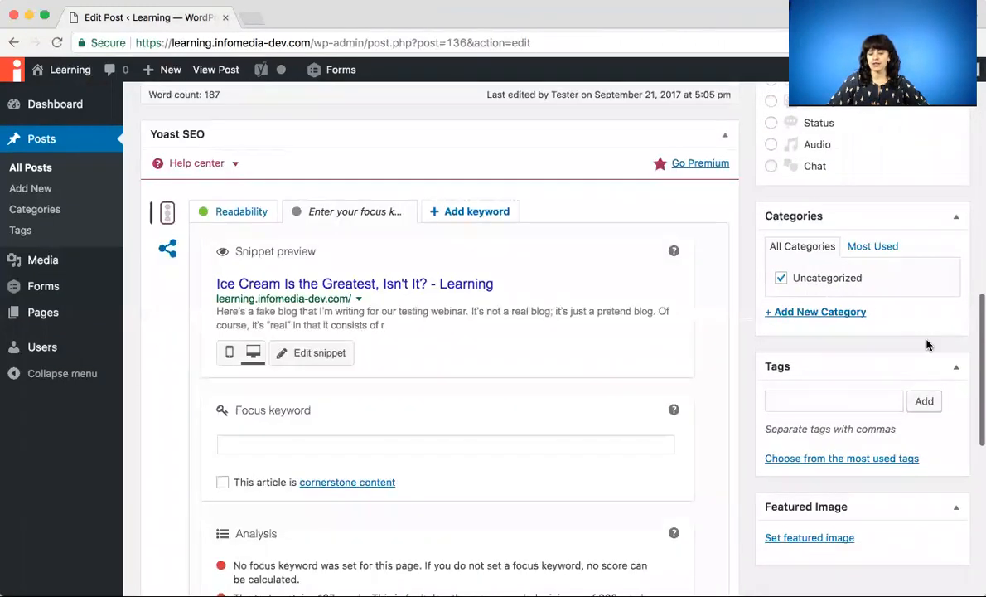
pyautogui.click(819, 538)
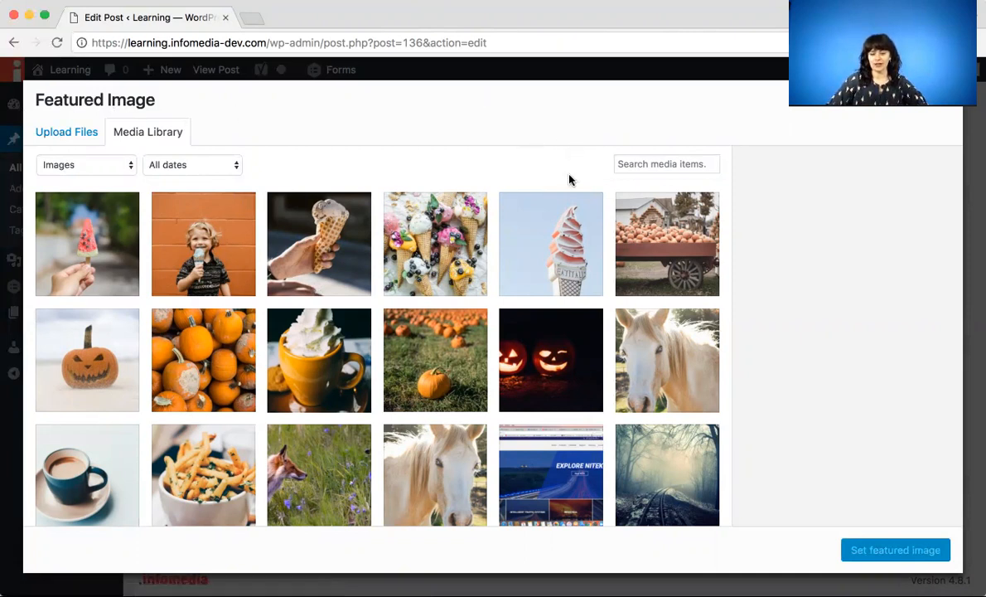
pyautogui.click(567, 240)
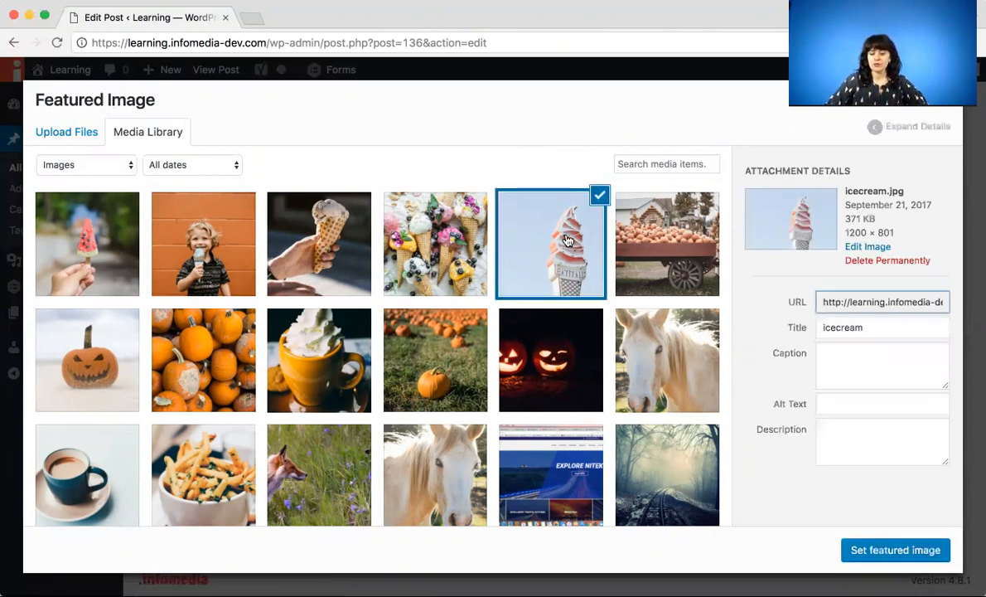
pyautogui.click(601, 199)
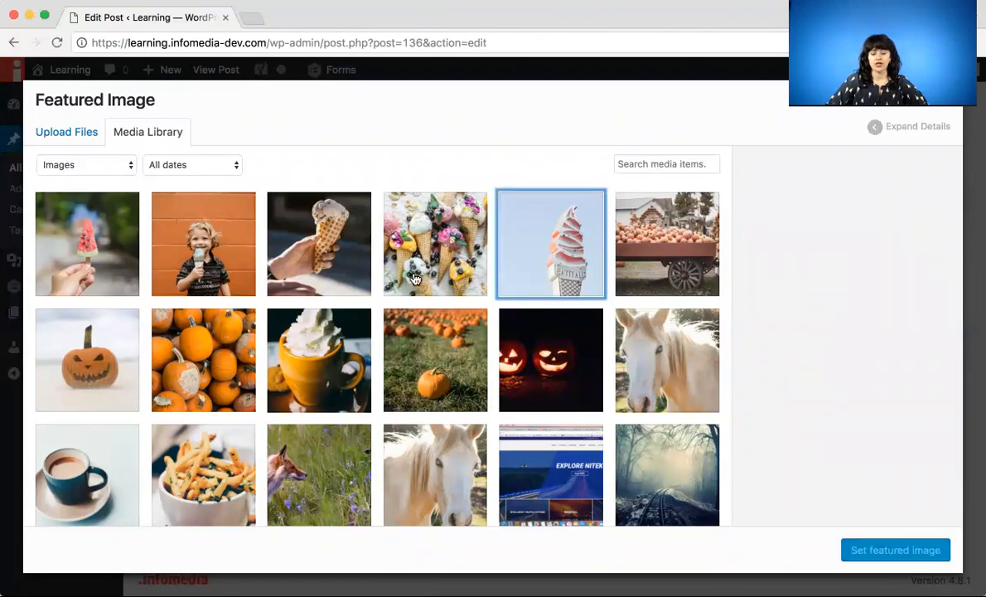
pyautogui.click(516, 197)
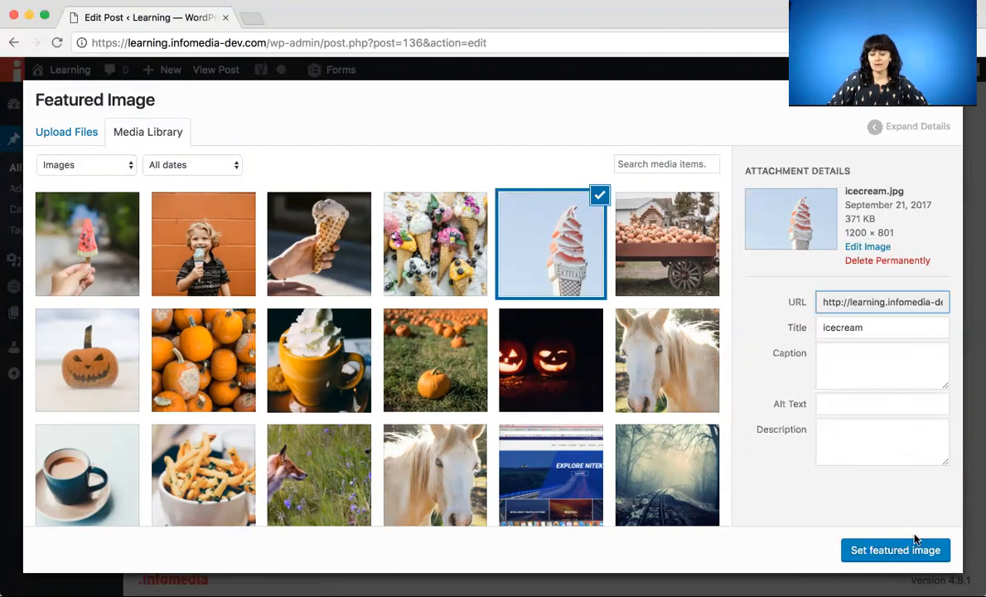
pyautogui.click(903, 552)
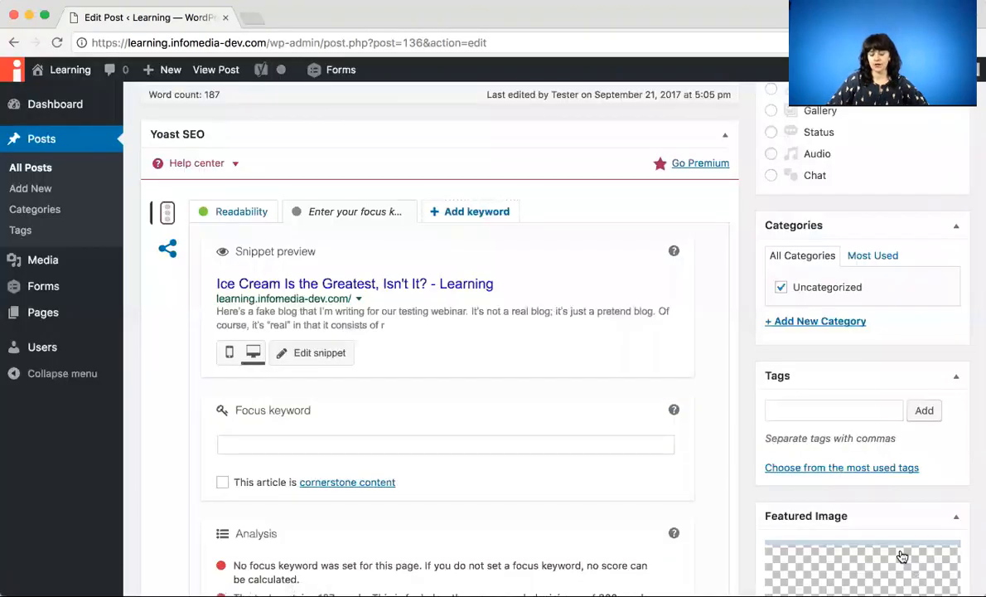
# Remove the post's featured image and set icecream.jpg as the featured image again
pyautogui.scroll(-3, 866, 404)
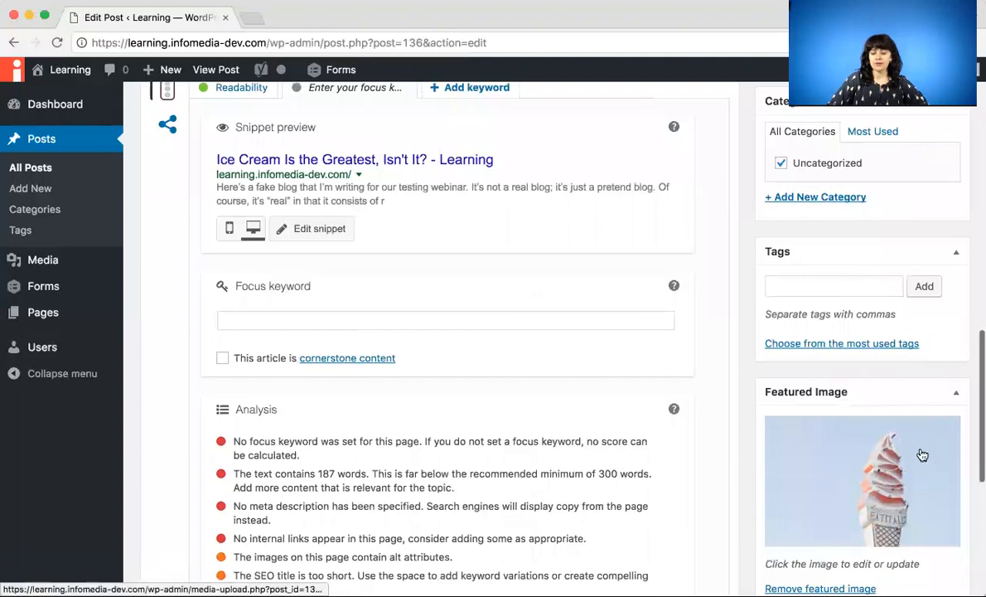
pyautogui.scroll(-1, 858, 490)
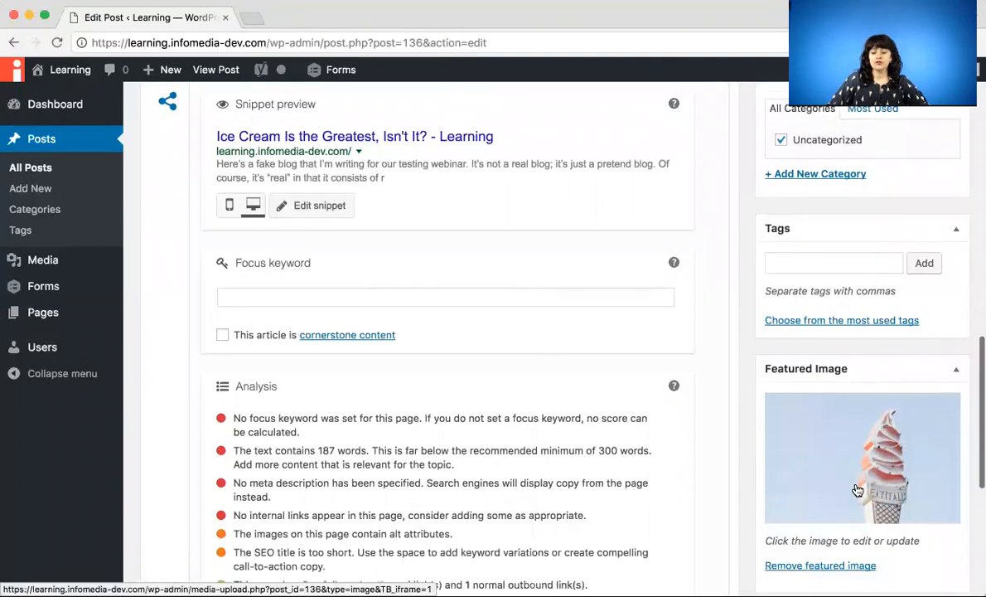
pyautogui.scroll(-2, 858, 490)
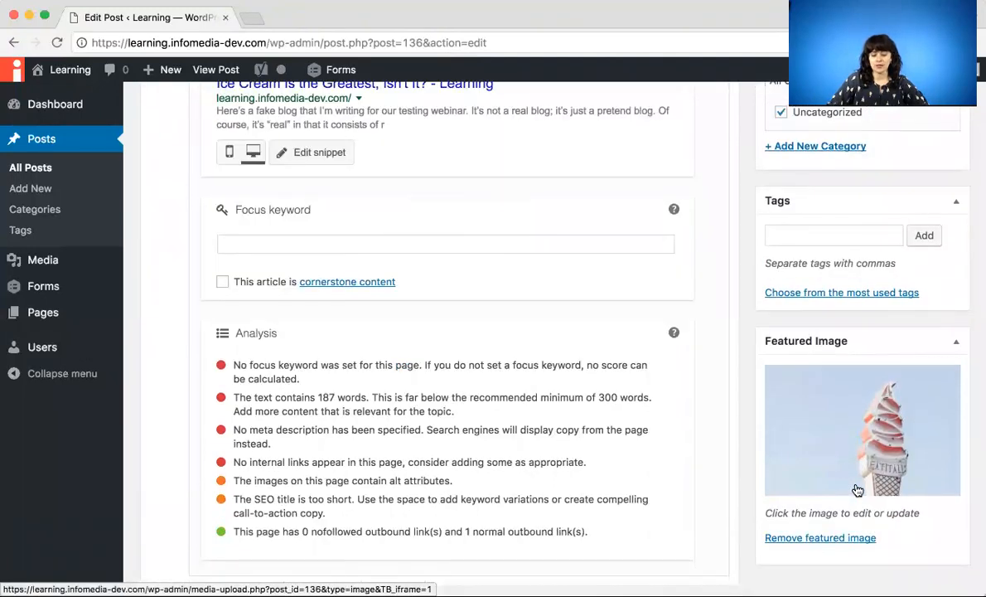
pyautogui.click(835, 539)
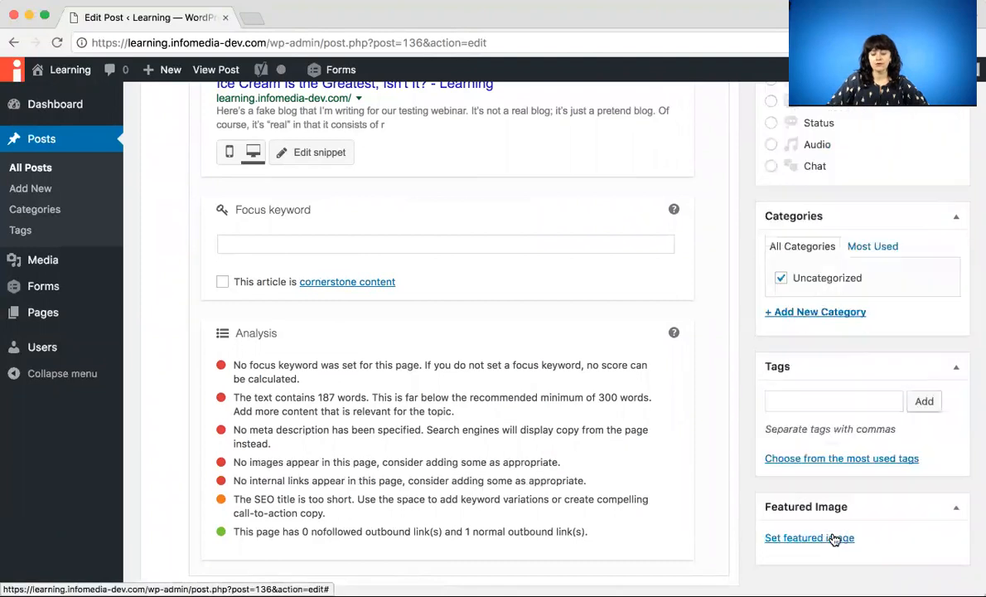
pyautogui.click(835, 539)
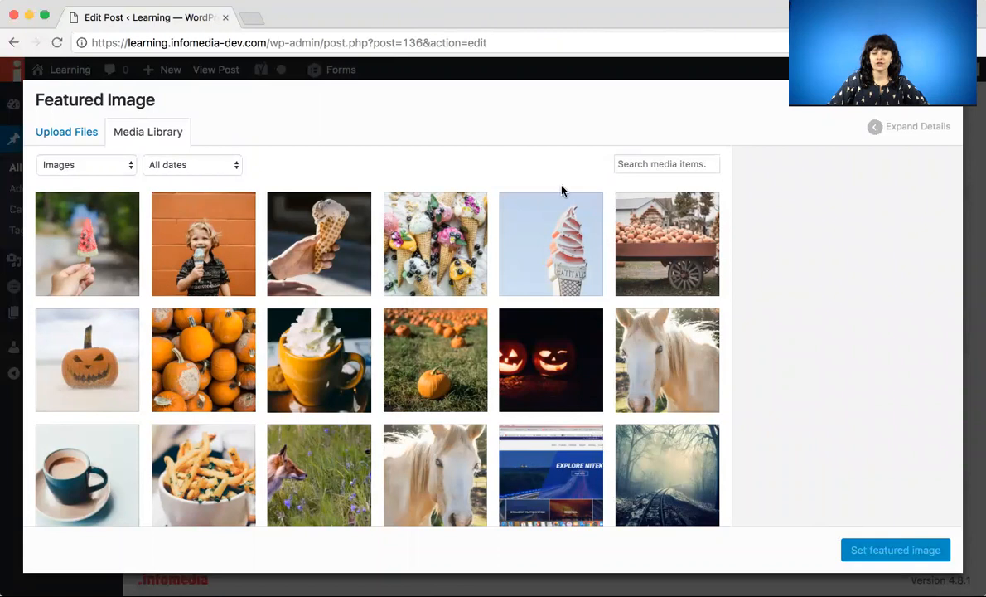
pyautogui.click(514, 204)
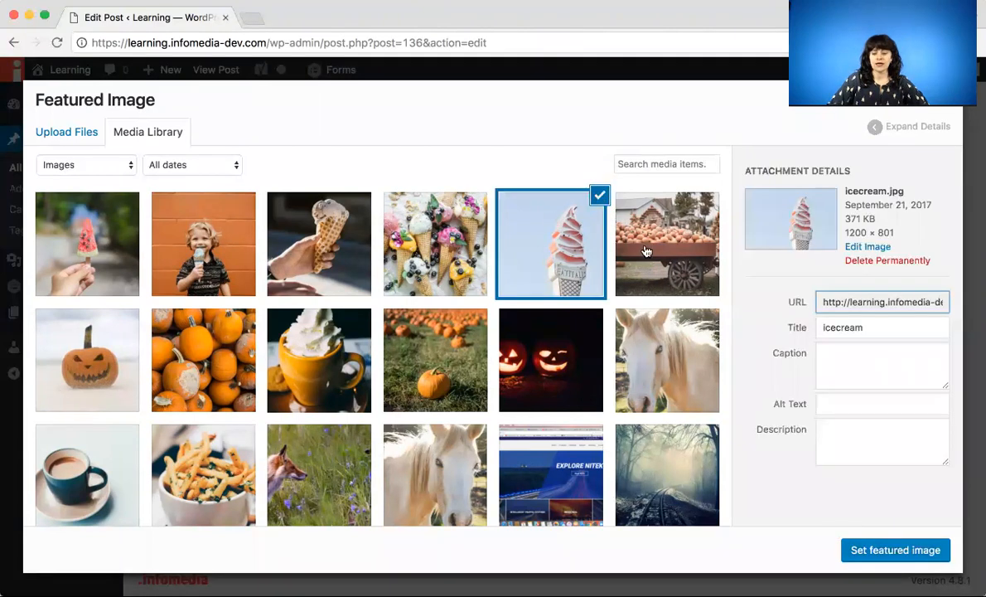
pyautogui.click(866, 552)
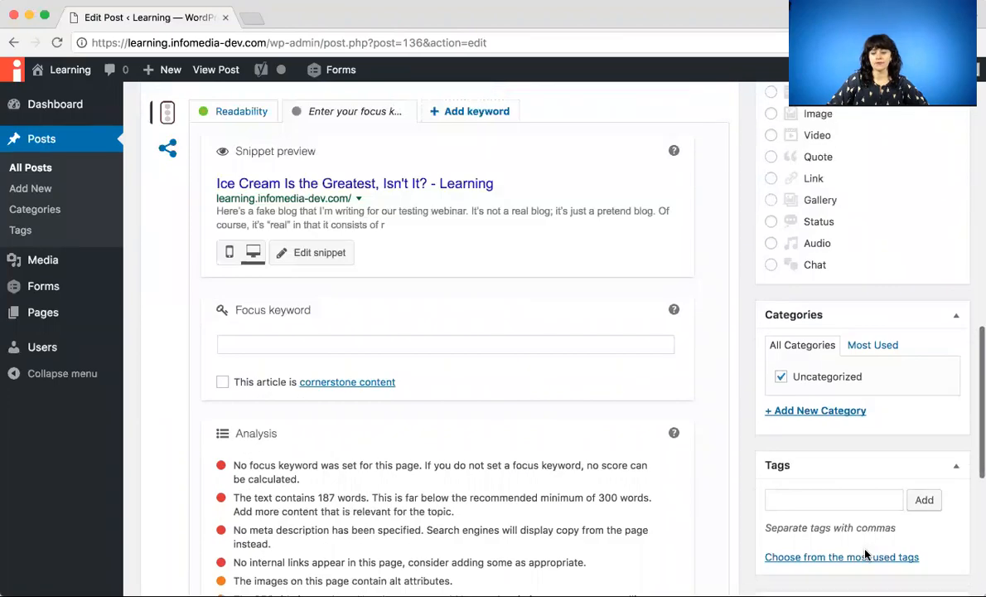
# Preview the post's changes, examine how the featured image sits below the title, and return to the post editor
pyautogui.scroll(-5, 866, 554)
pyautogui.scroll(15, 866, 556)
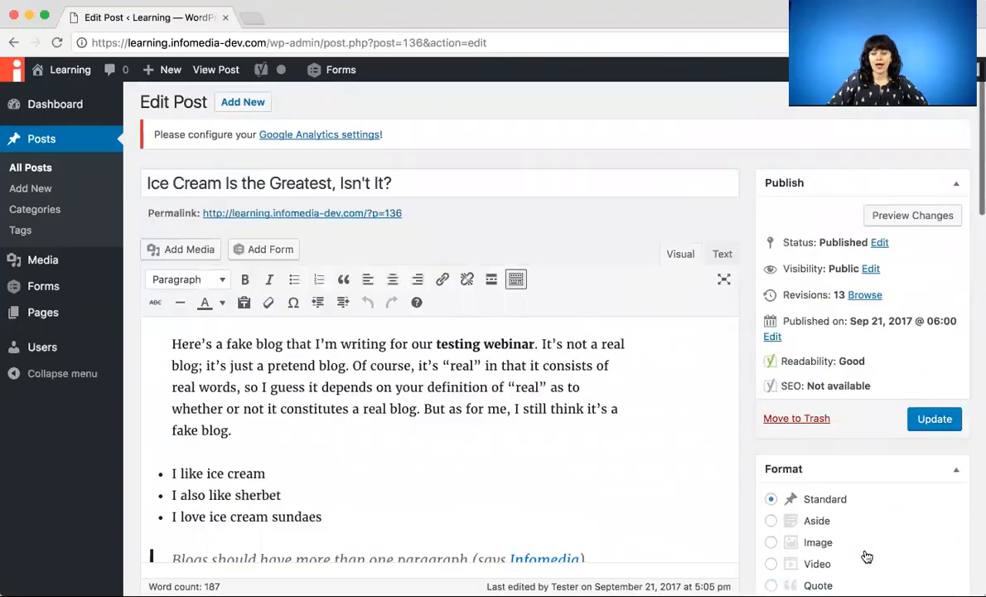
pyautogui.click(923, 228)
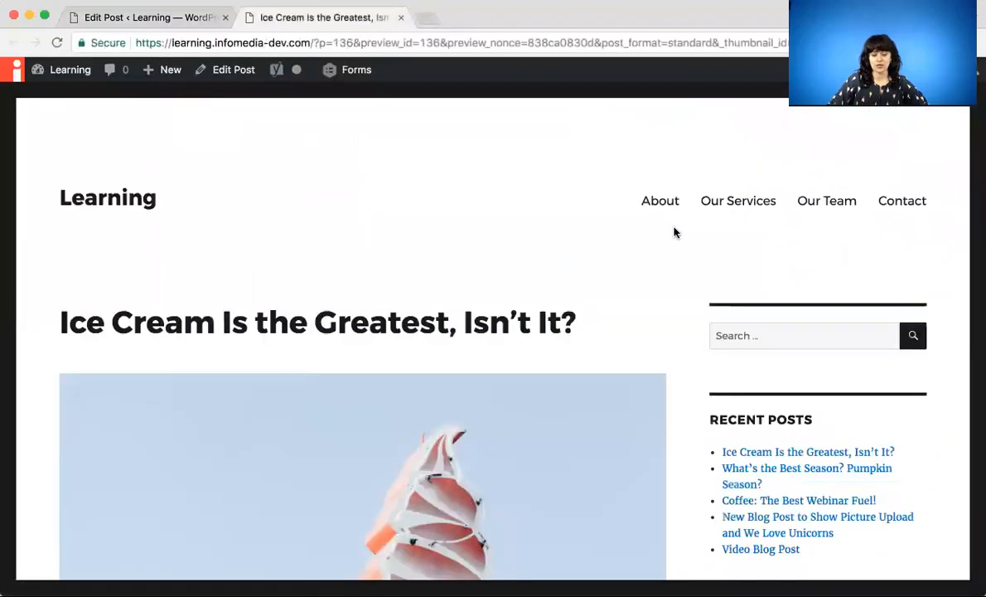
pyautogui.scroll(-3, 546, 233)
pyautogui.scroll(-4, 546, 234)
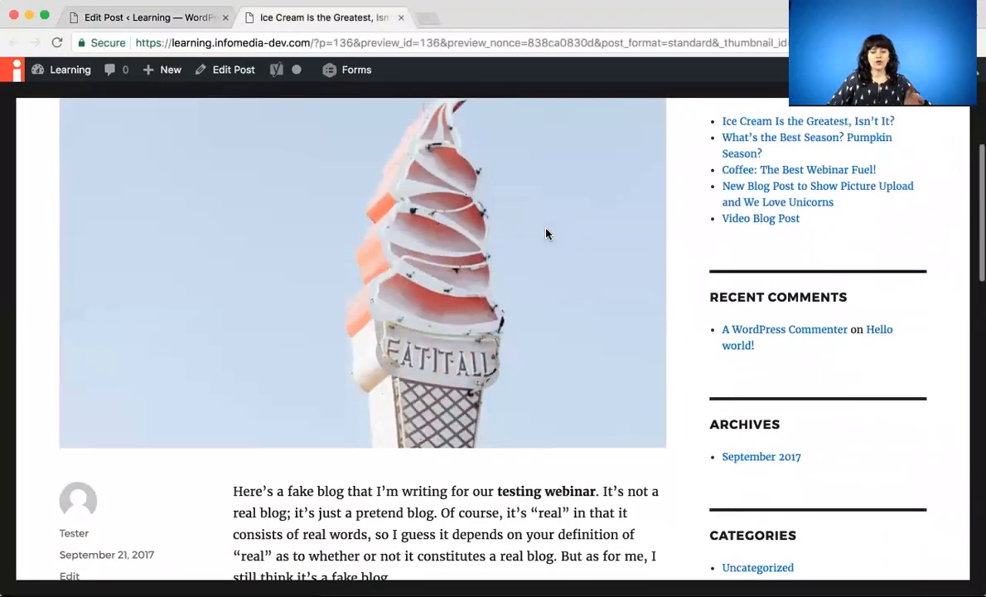
pyautogui.scroll(2, 547, 233)
pyautogui.scroll(5, 546, 233)
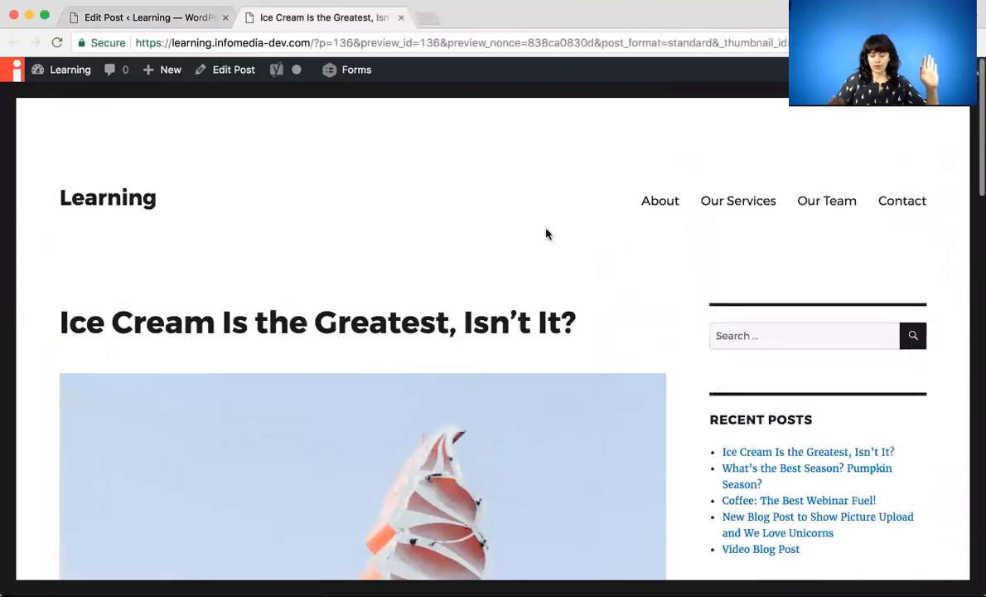
pyautogui.scroll(-2, 546, 233)
pyautogui.scroll(-2, 546, 240)
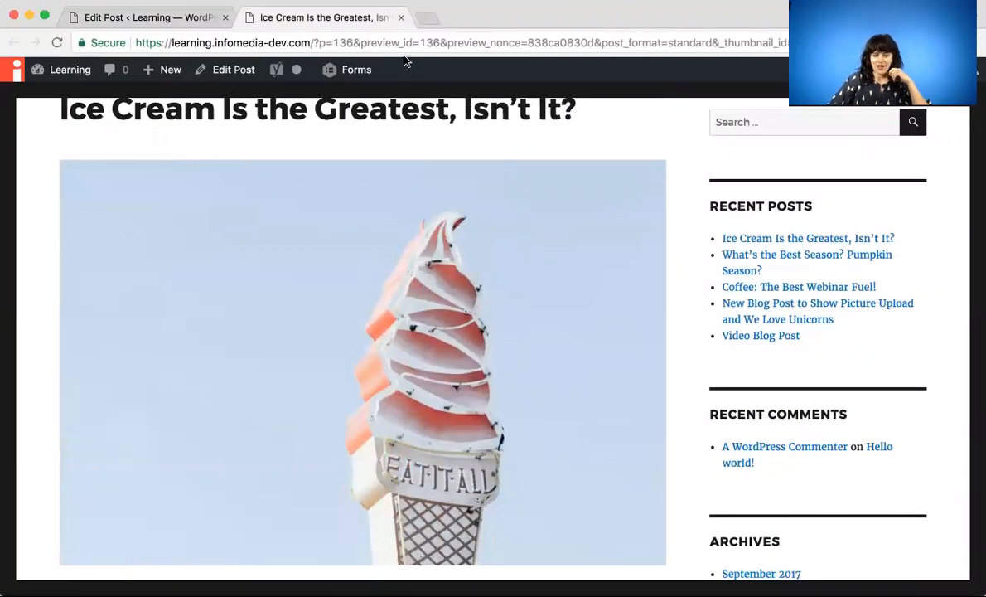
pyautogui.scroll(-2, 347, 155)
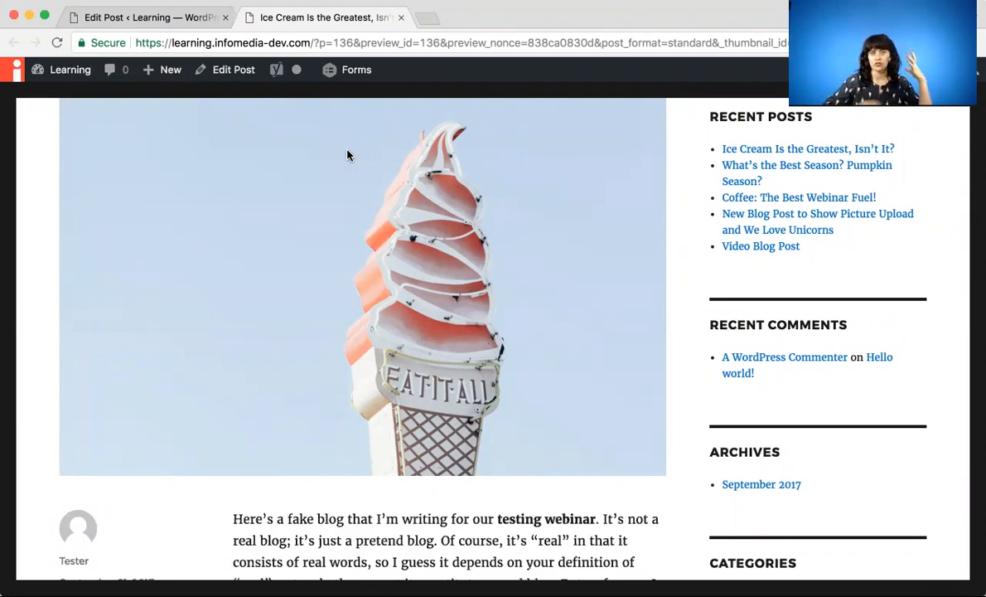
pyautogui.click(150, 20)
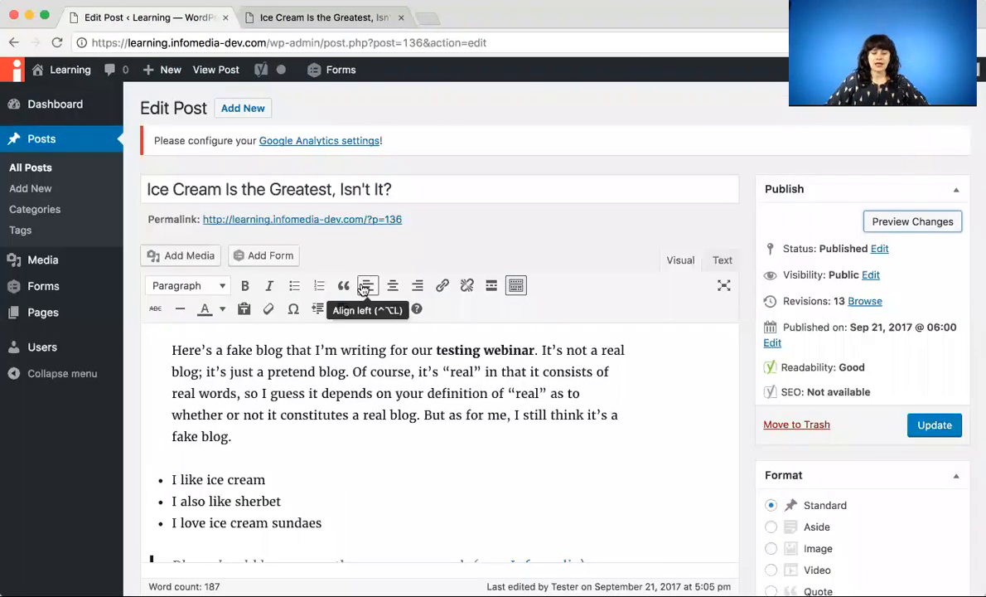
# Insert icecream3.jpg from the media library before "So, in conclusion" under the heading "Really, I Mean It, Ice Cream Is Great"
pyautogui.scroll(-2, 452, 409)
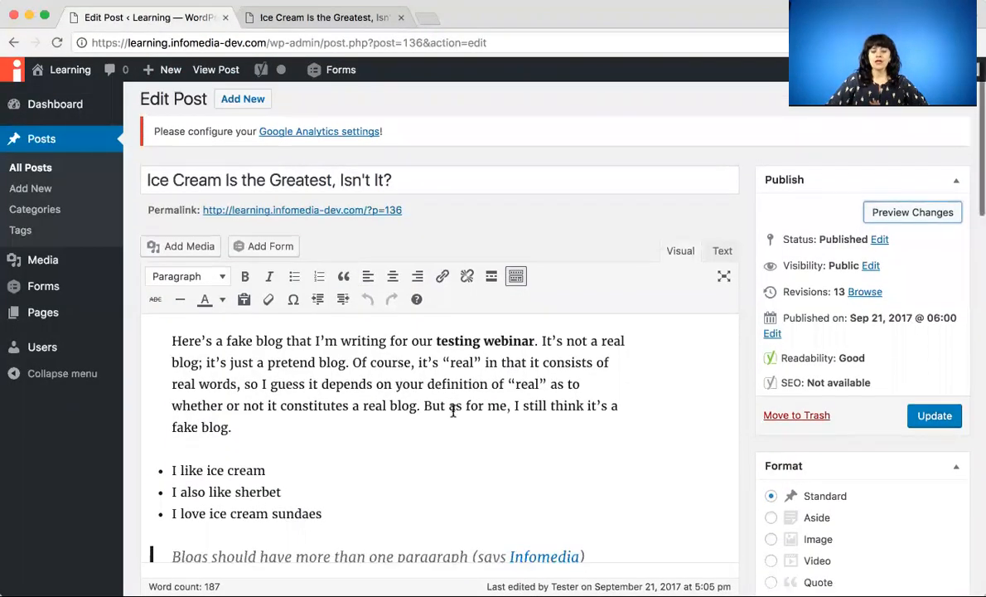
pyautogui.scroll(-8, 452, 409)
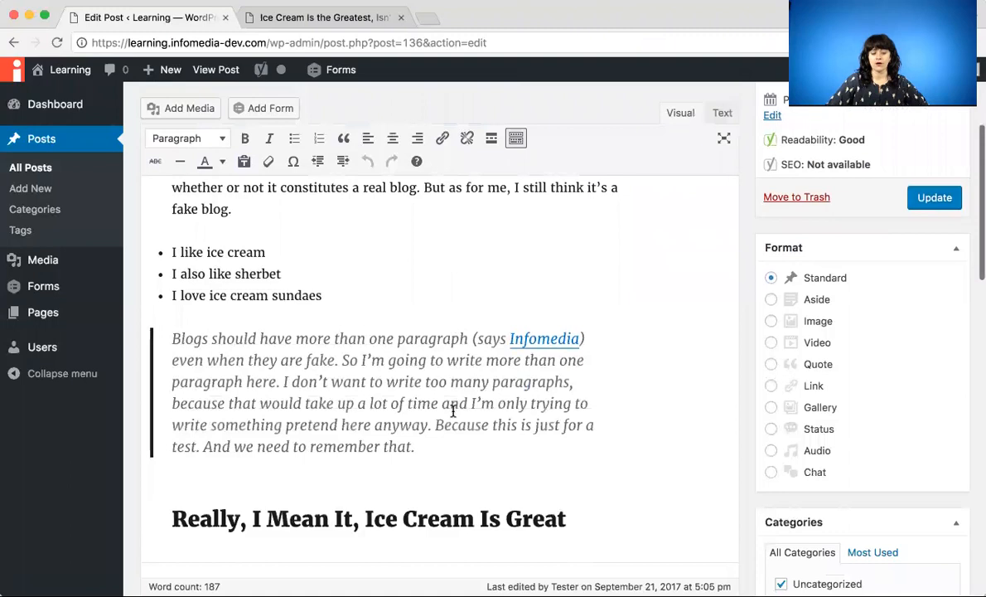
pyautogui.scroll(-1, 453, 410)
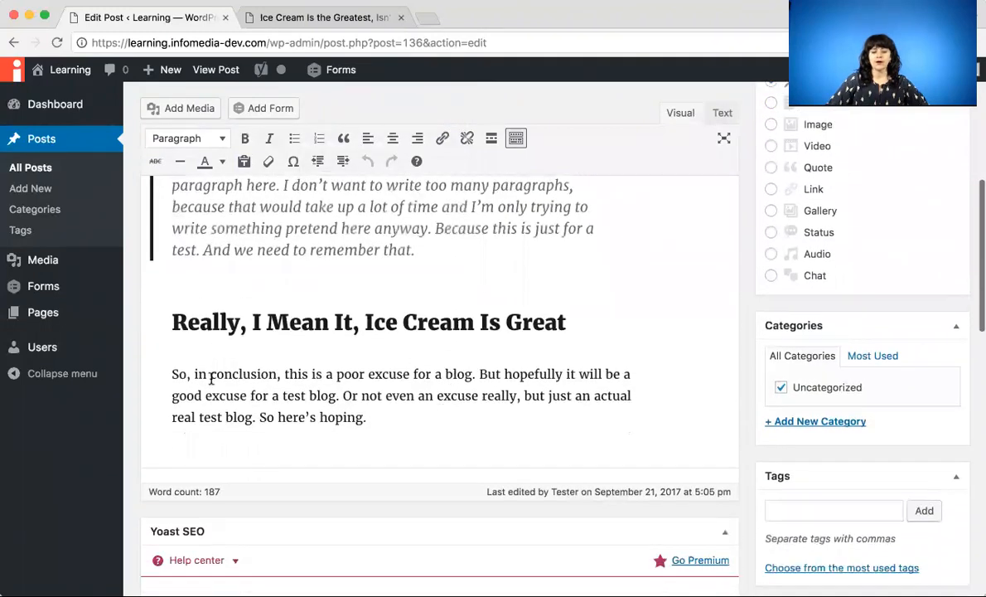
pyautogui.click(168, 375)
pyautogui.scroll(-9, 169, 371)
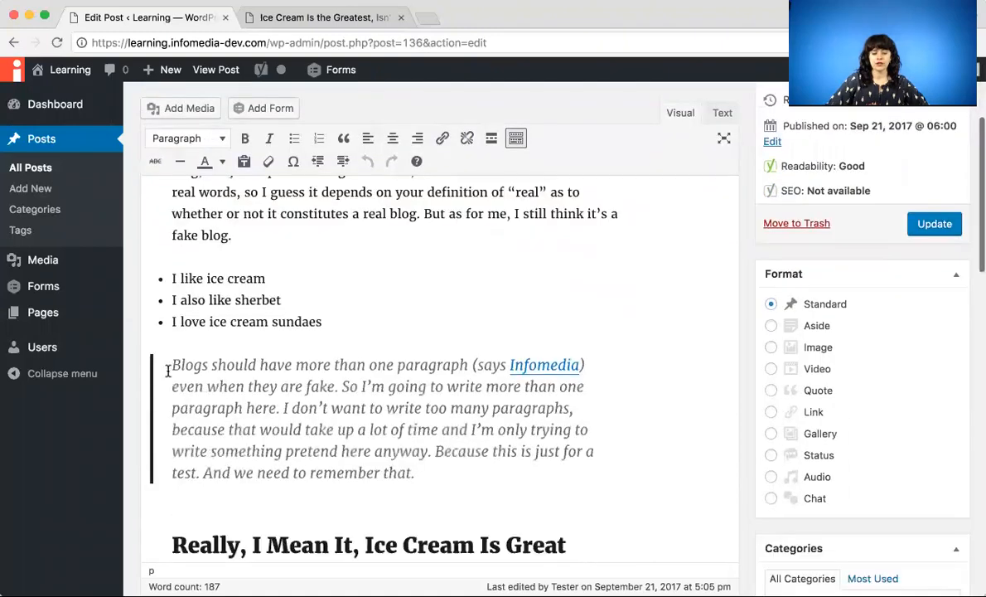
pyautogui.scroll(-1, 168, 370)
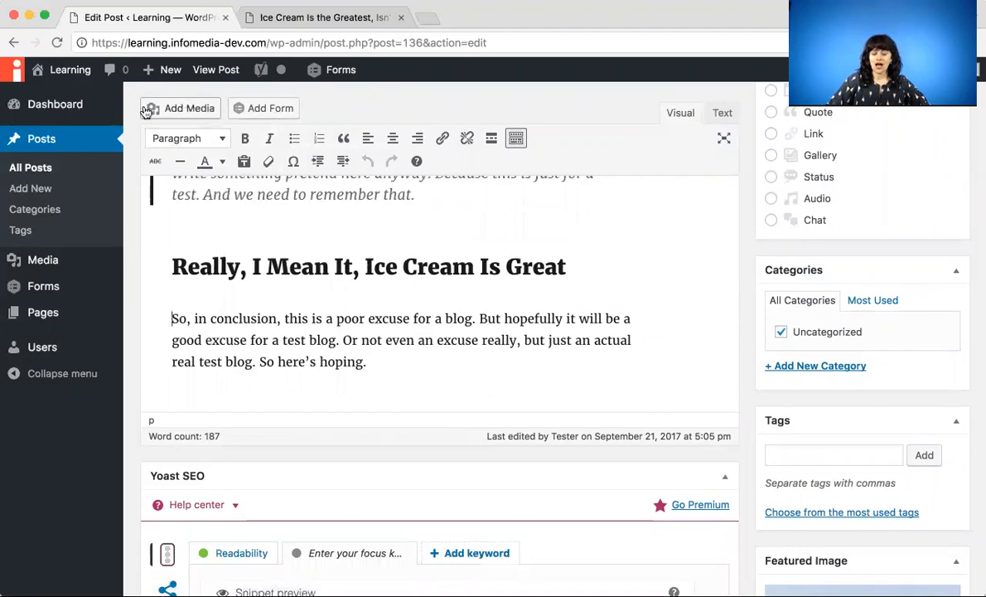
pyautogui.click(196, 109)
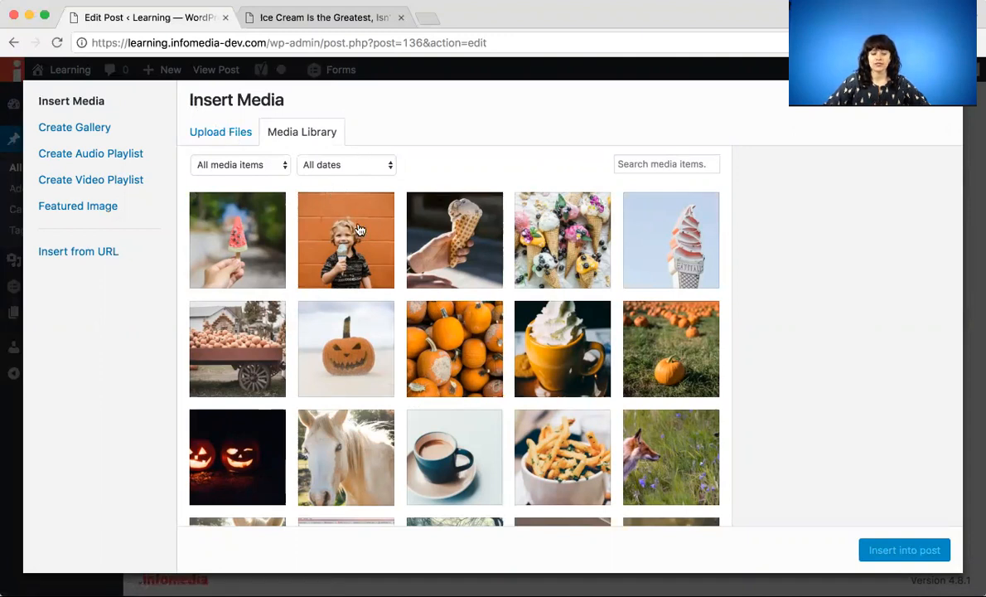
pyautogui.click(460, 238)
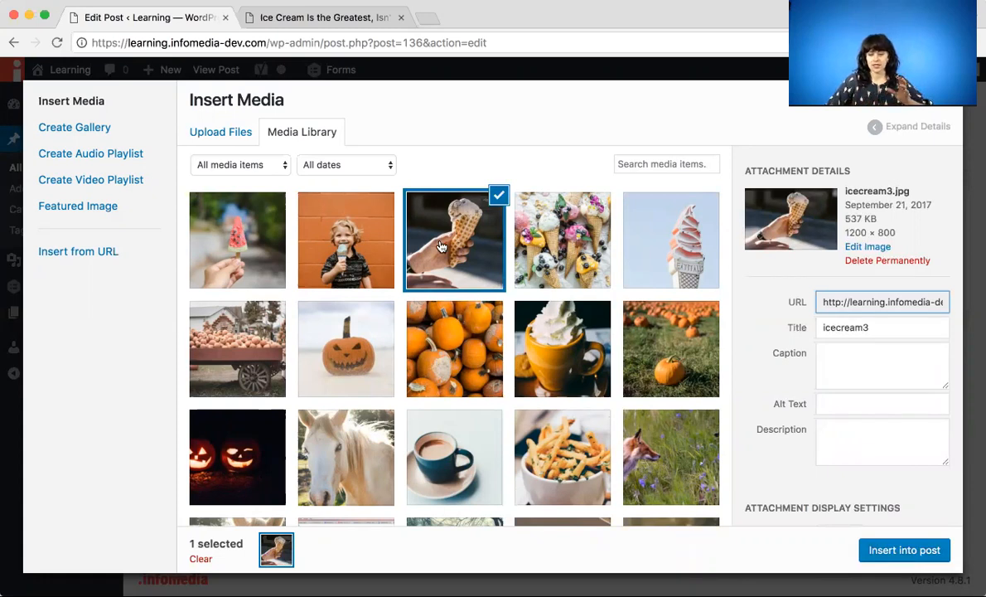
pyautogui.click(911, 551)
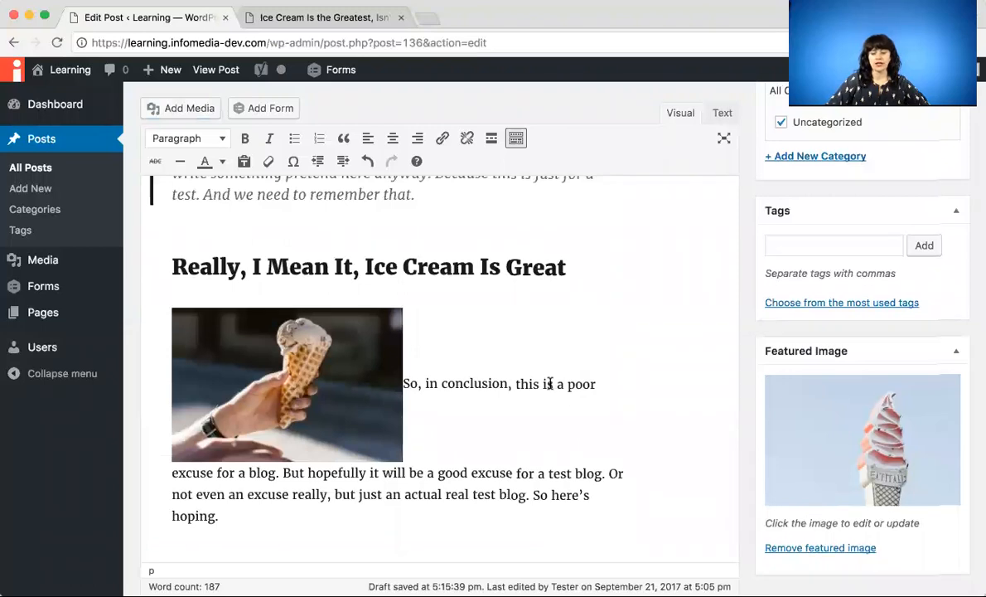
# Preview the post again, check the inserted ice cream cone photo beside the concluding paragraph, and return to the post editor
pyautogui.scroll(15, 548, 383)
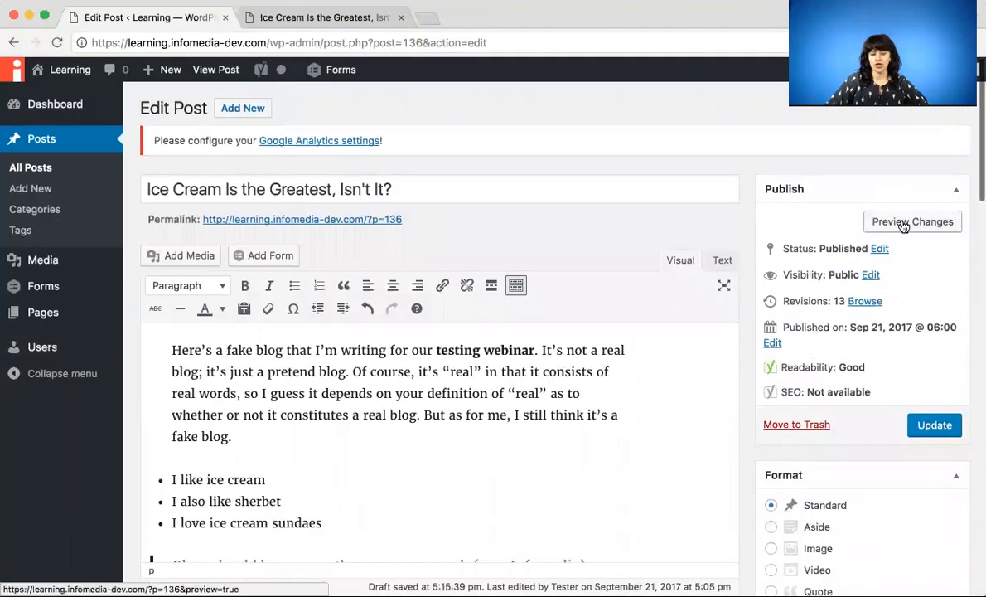
pyautogui.click(876, 221)
pyautogui.click(328, 17)
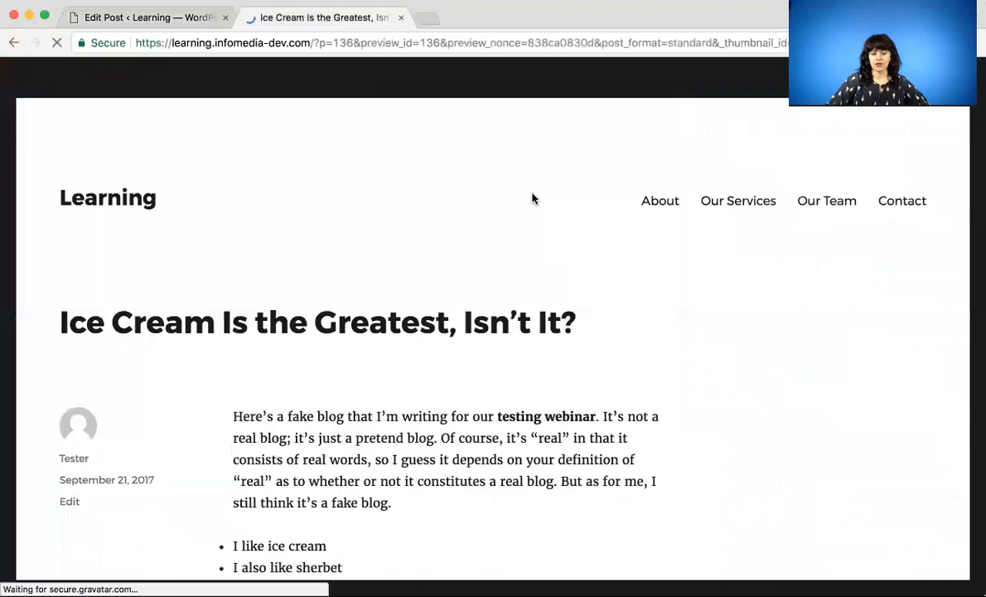
pyautogui.scroll(-3, 533, 198)
pyautogui.scroll(-4, 533, 198)
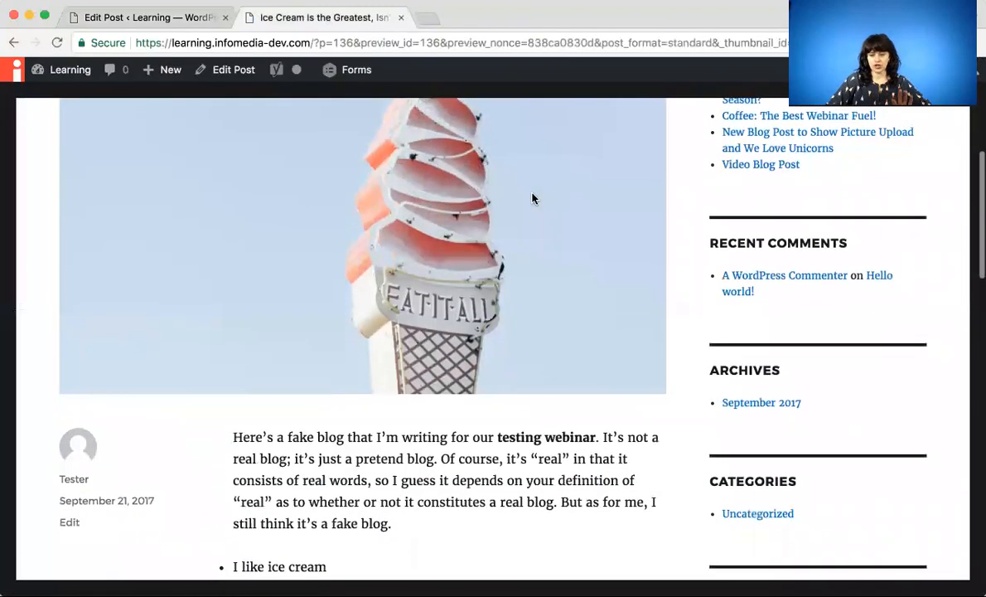
pyautogui.scroll(-4, 533, 198)
pyautogui.scroll(-8, 533, 198)
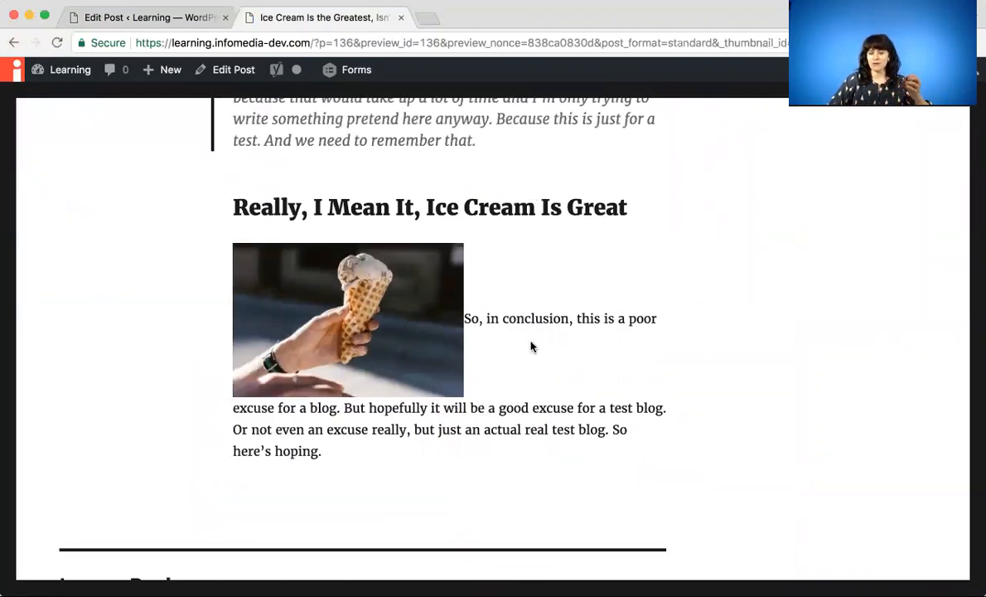
pyautogui.click(170, 20)
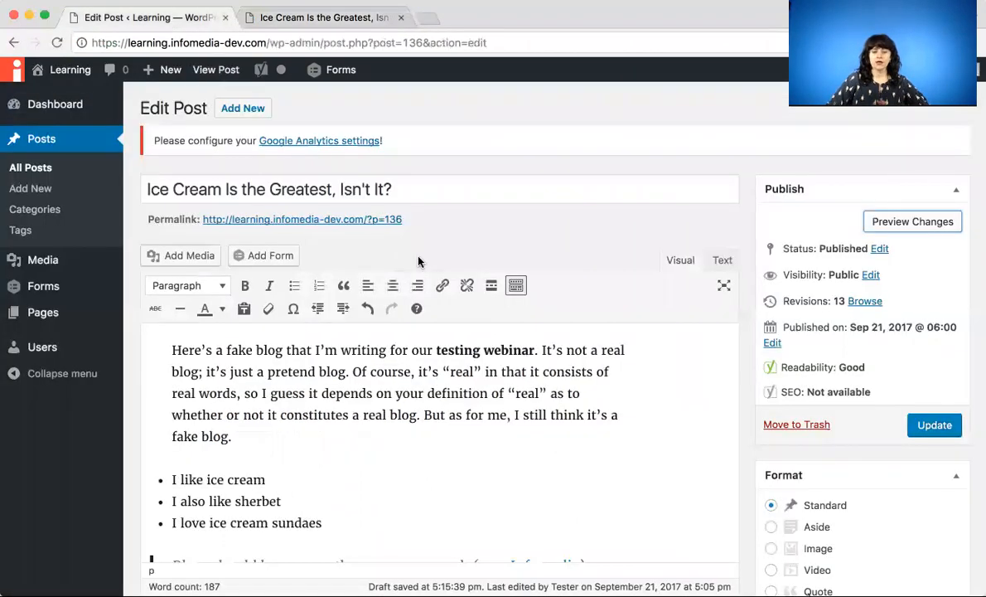
# Move the paragraph starting "So, in conclusion" onto its own line below the ice cream cone image
pyautogui.scroll(-10, 419, 262)
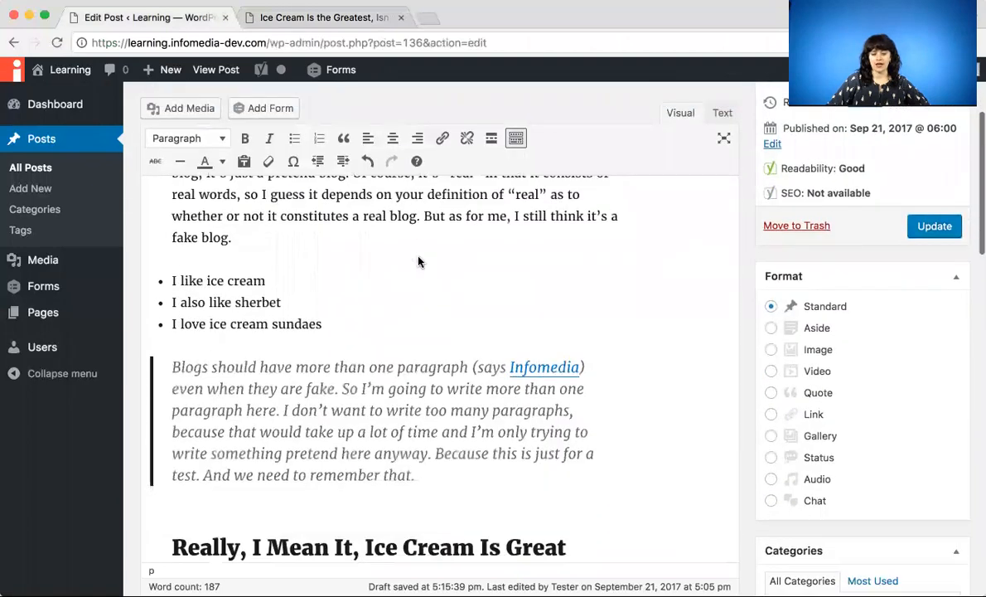
pyautogui.scroll(-2, 419, 262)
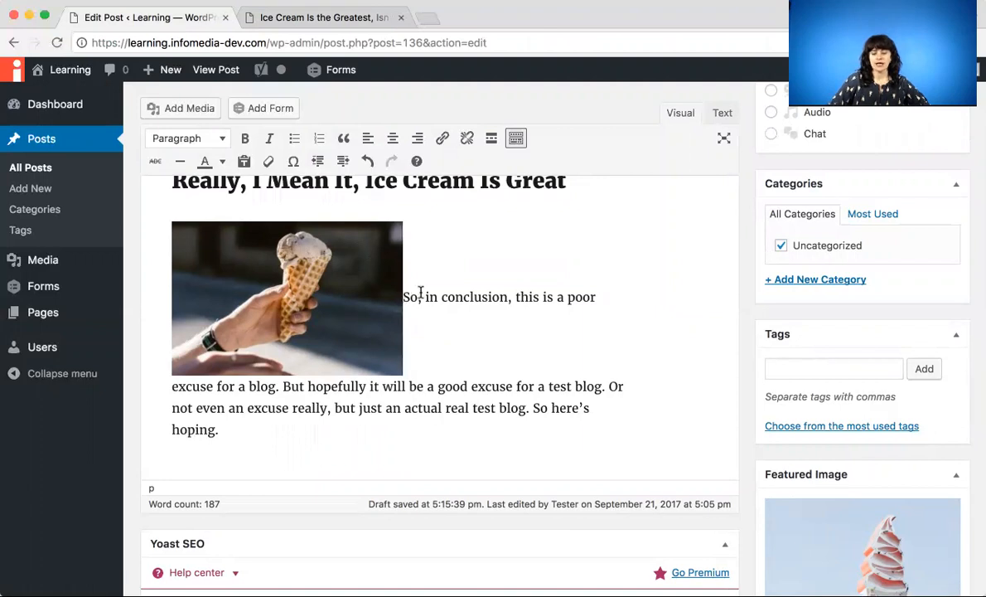
pyautogui.press('Return')
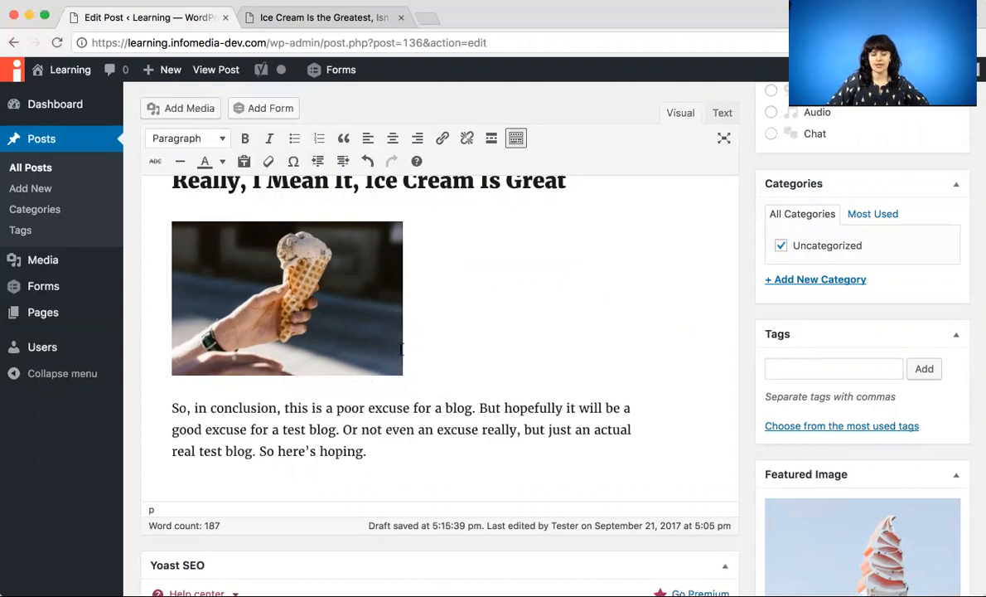
pyautogui.scroll(1, 401, 349)
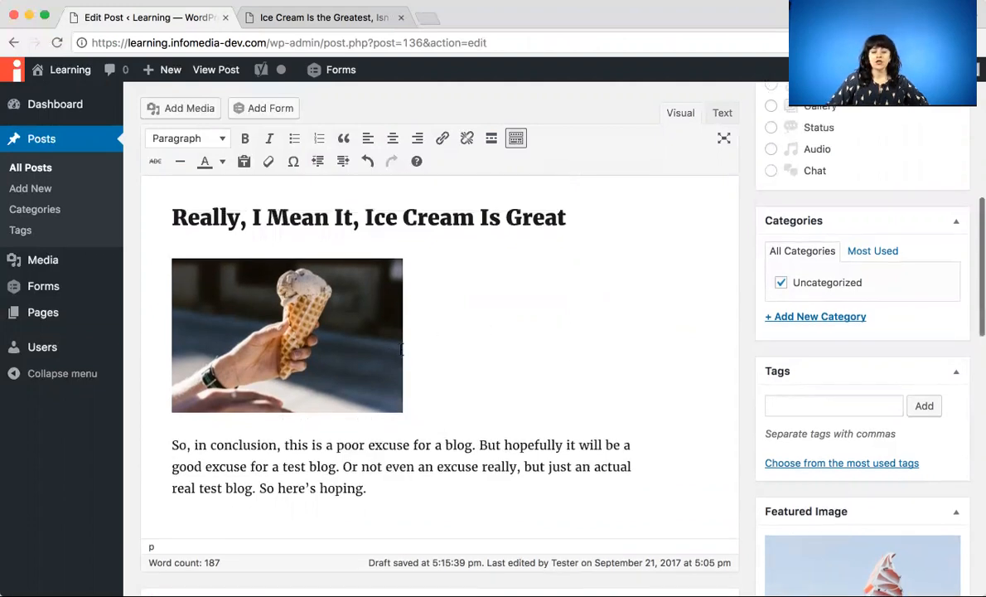
# Try center alignment on the ice cream cone image, and settle on left alignment so the concluding paragraph wraps beside it
pyautogui.click(294, 308)
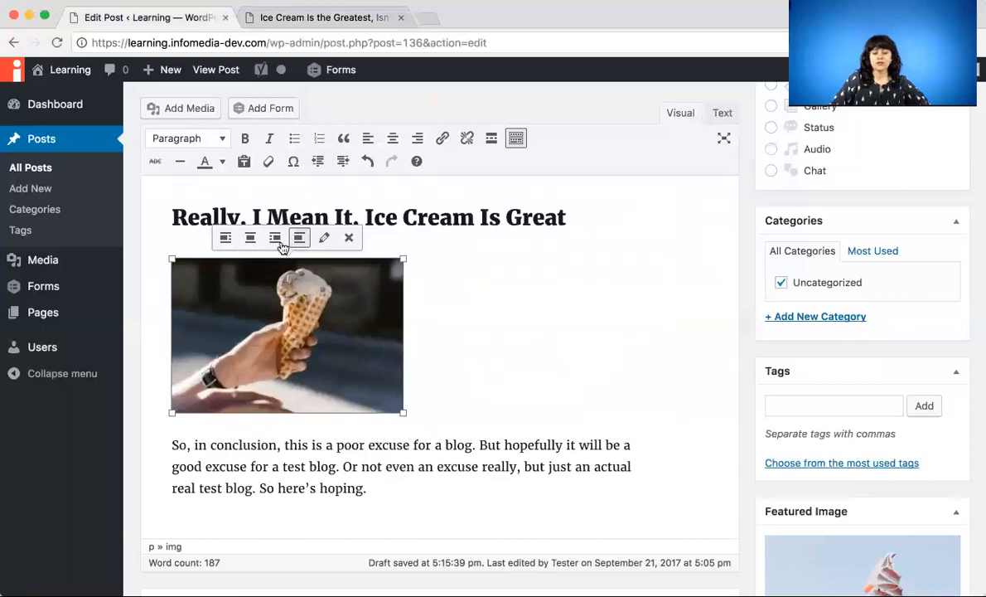
pyautogui.click(250, 238)
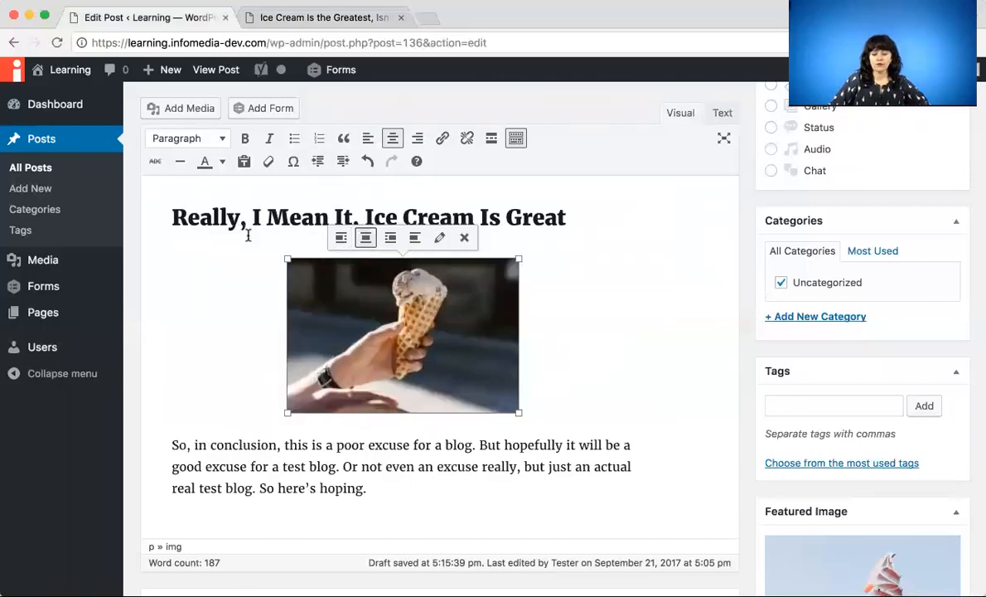
pyautogui.click(341, 240)
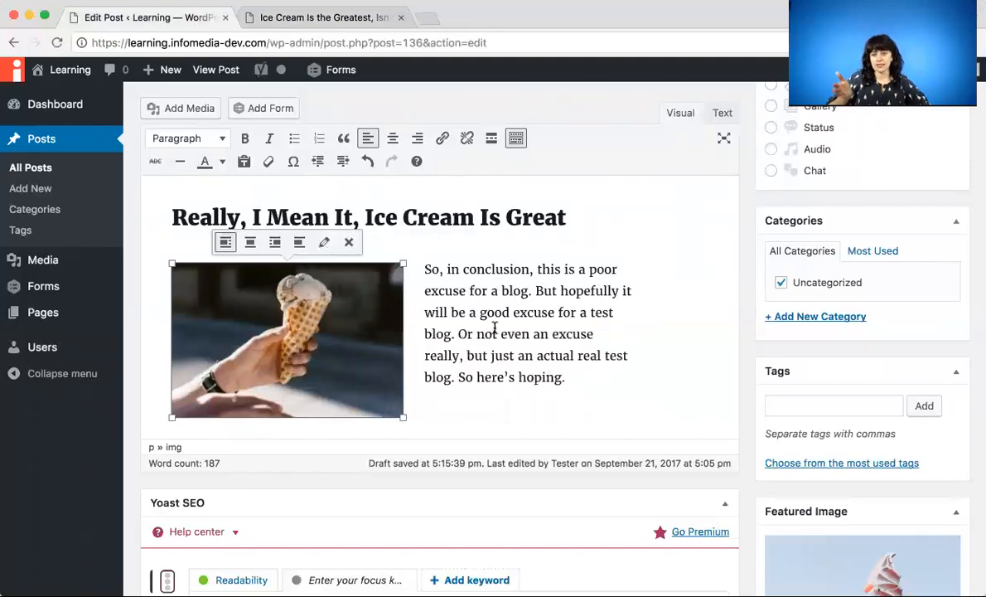
# Preview the post's changes, check how the concluding paragraph wraps around the left-aligned ice cream cone image, and return to the post editor
pyautogui.scroll(5, 495, 327)
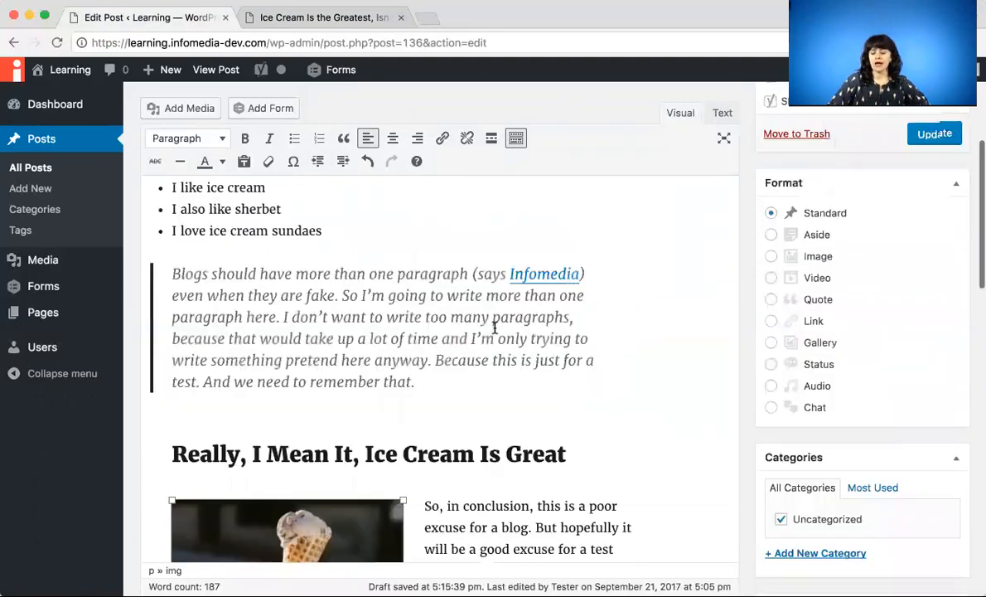
pyautogui.scroll(5, 495, 327)
pyautogui.click(899, 222)
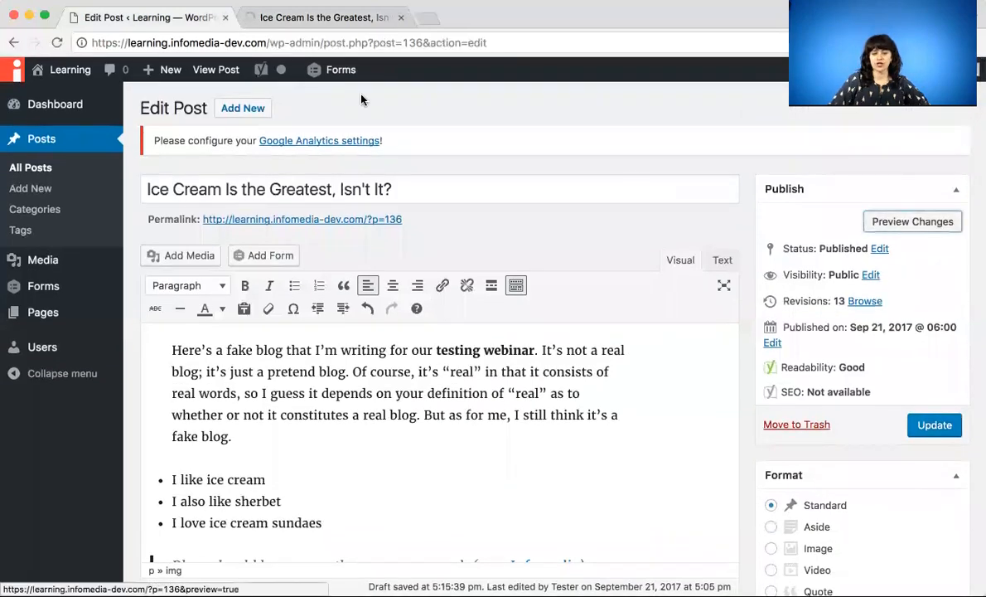
pyautogui.click(320, 19)
pyautogui.scroll(-10, 529, 189)
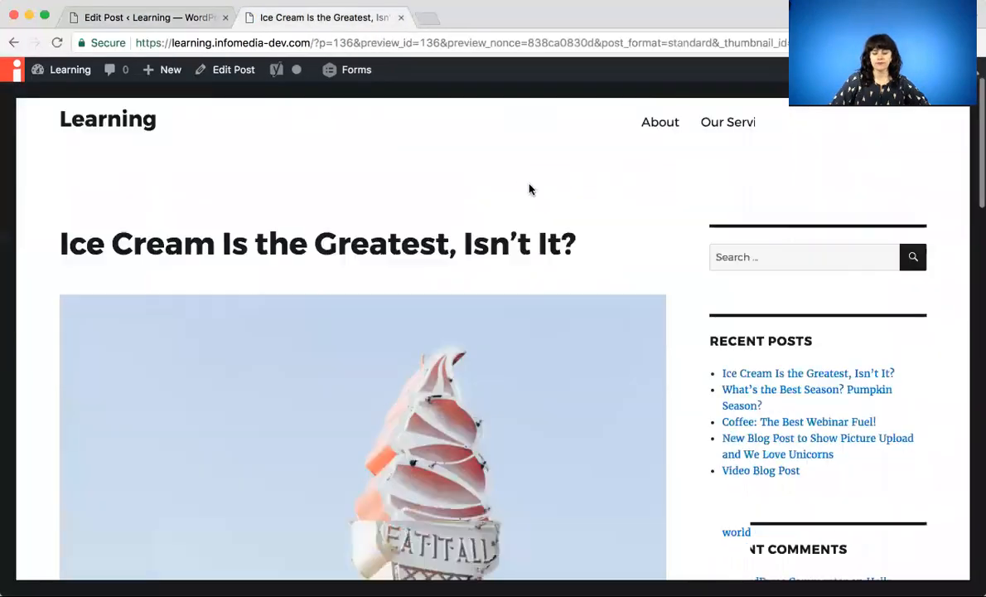
pyautogui.scroll(-2, 529, 189)
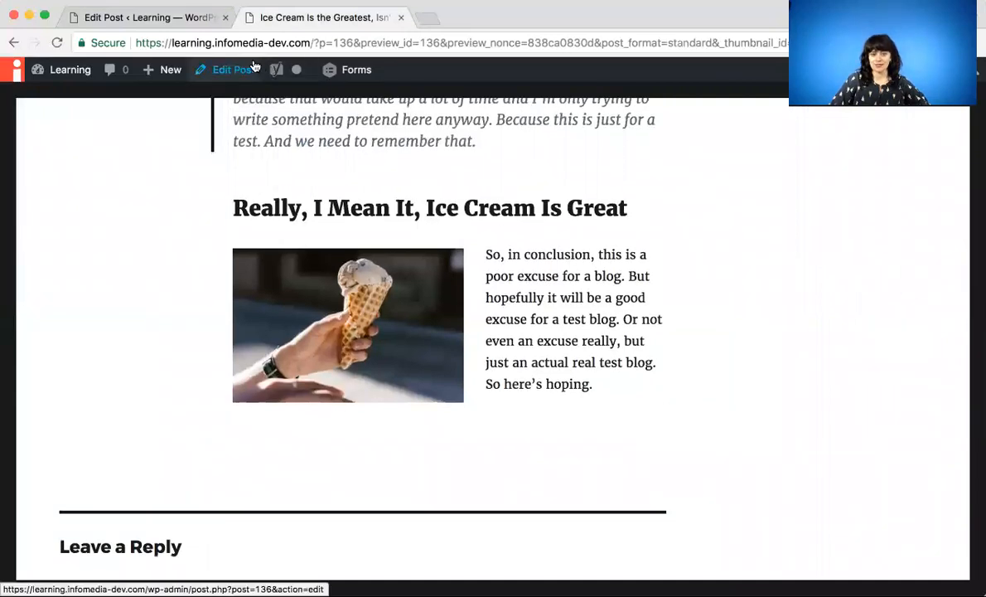
pyautogui.click(185, 16)
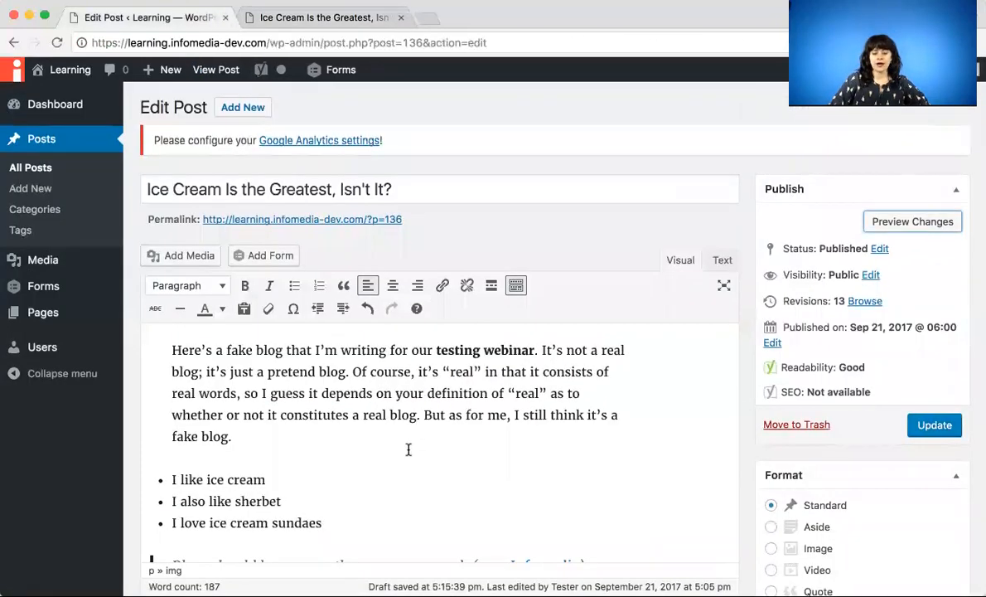
# Select the ice cream cone image to examine its alignment and edit options, and deselect it without changing anything
pyautogui.scroll(-10, 407, 449)
pyautogui.scroll(-1, 408, 449)
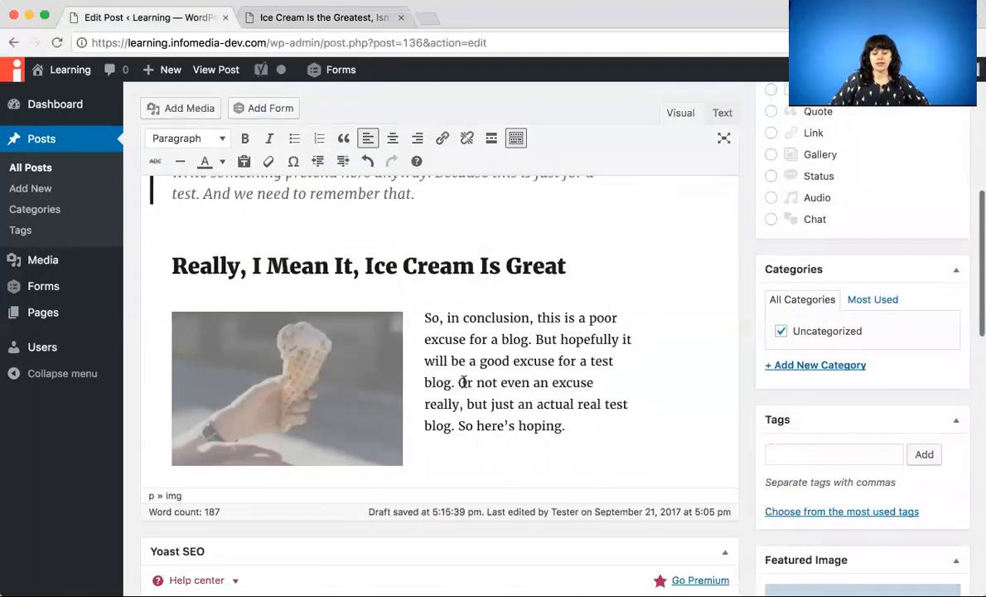
pyautogui.click(332, 382)
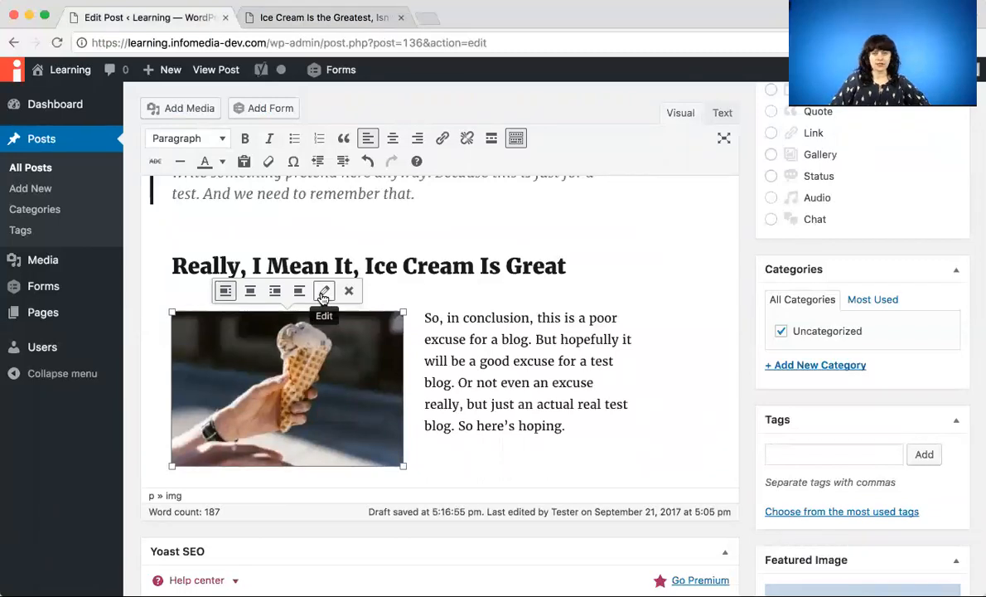
pyautogui.click(568, 286)
pyautogui.scroll(4, 569, 287)
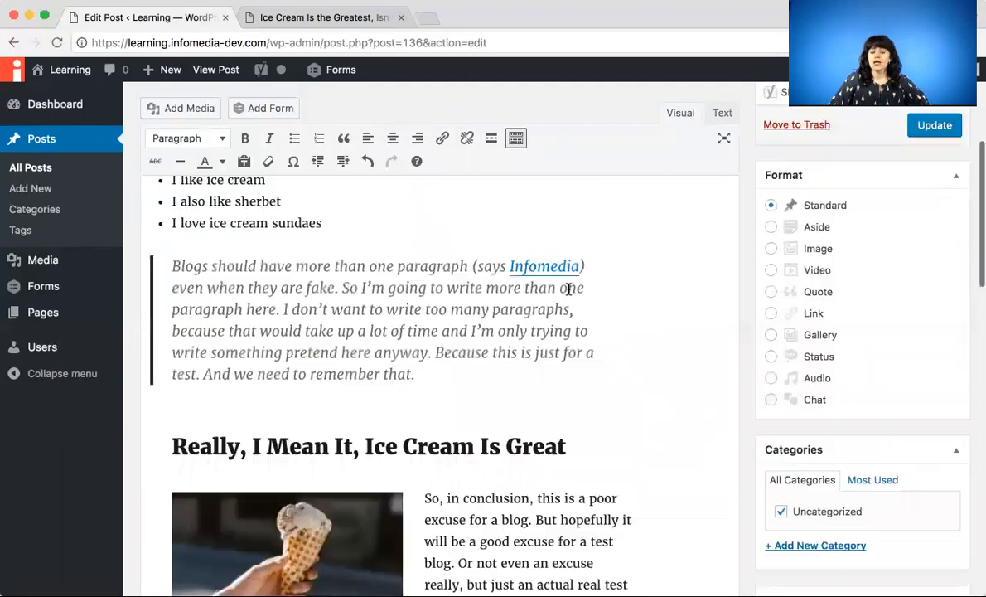
pyautogui.scroll(5, 569, 287)
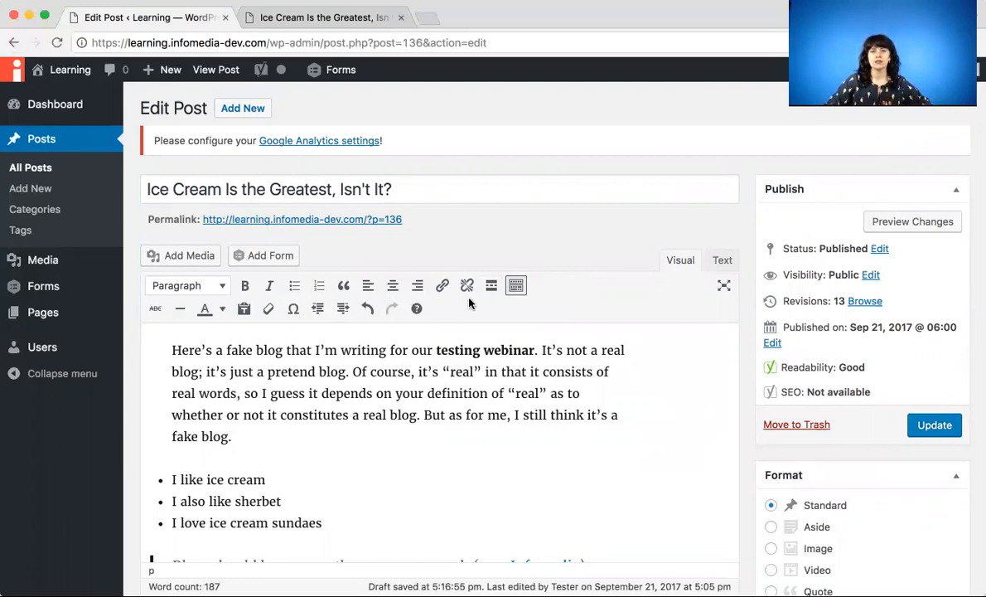
# Update the ice cream post to publish its image changes, look over the preview page, and return to the post editor
pyautogui.click(168, 350)
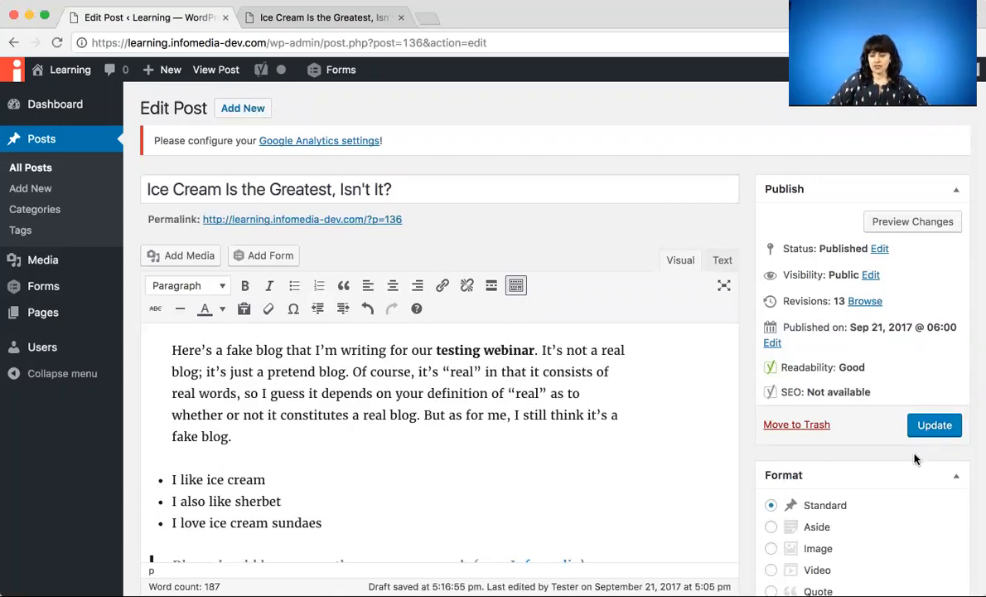
pyautogui.click(933, 427)
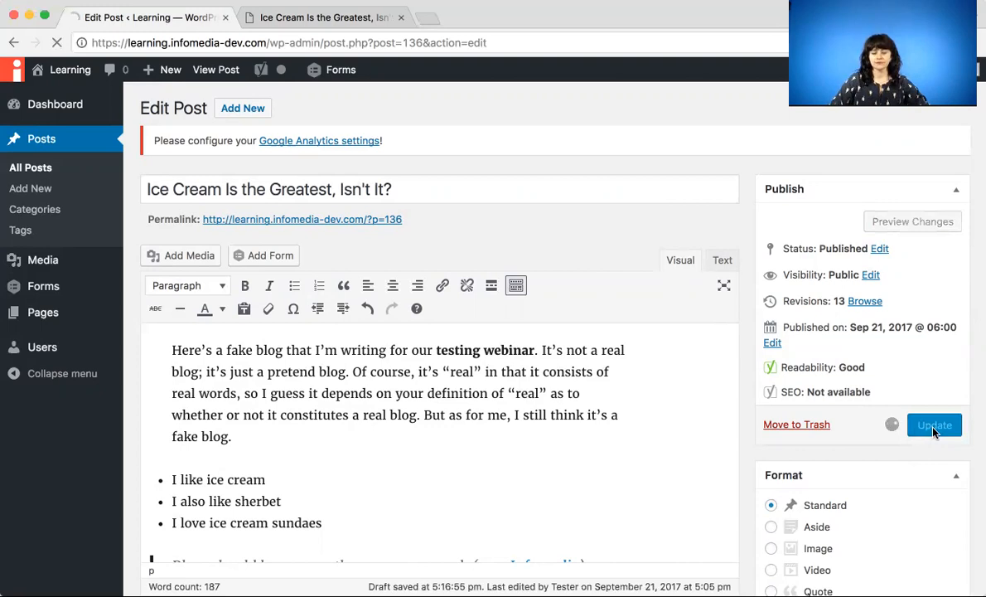
pyautogui.click(336, 17)
pyautogui.scroll(5, 514, 205)
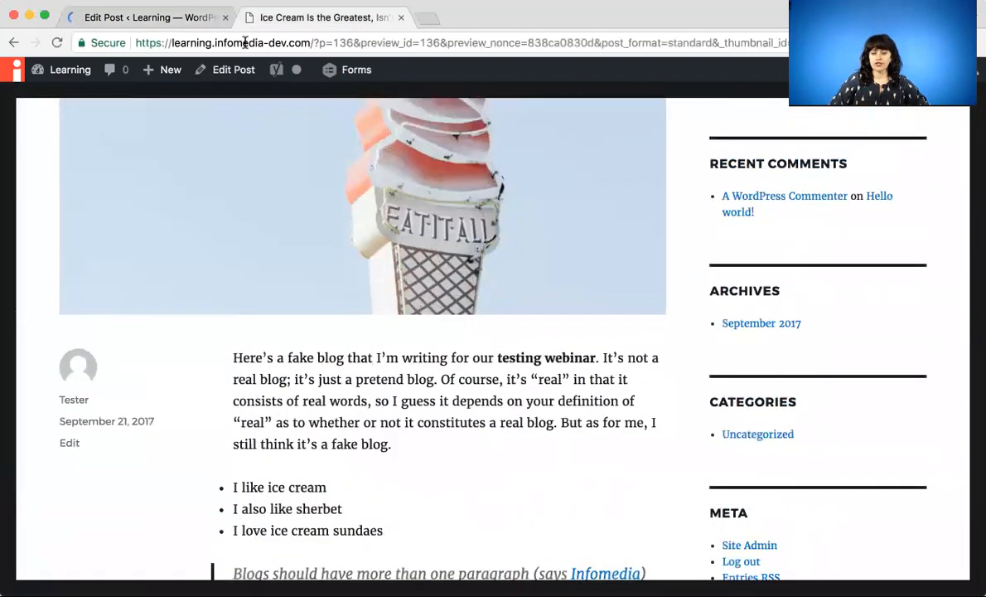
pyautogui.click(173, 18)
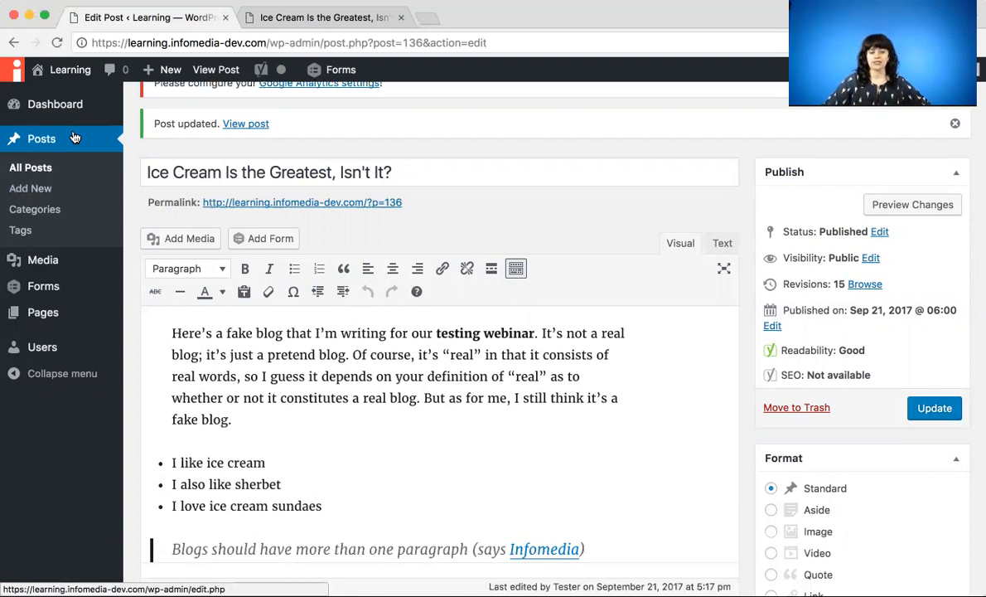
pyautogui.moveTo(50, 318)
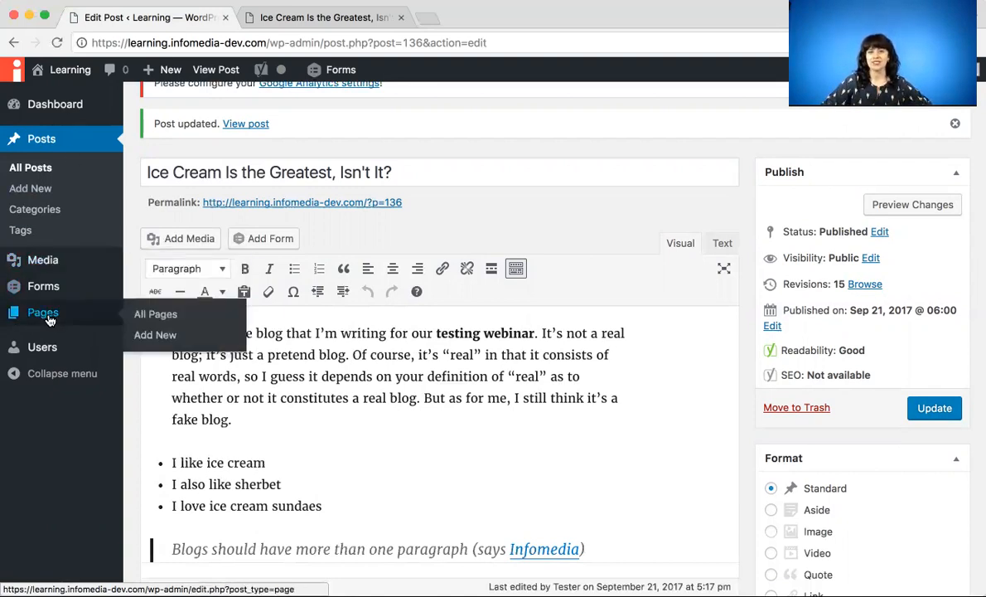